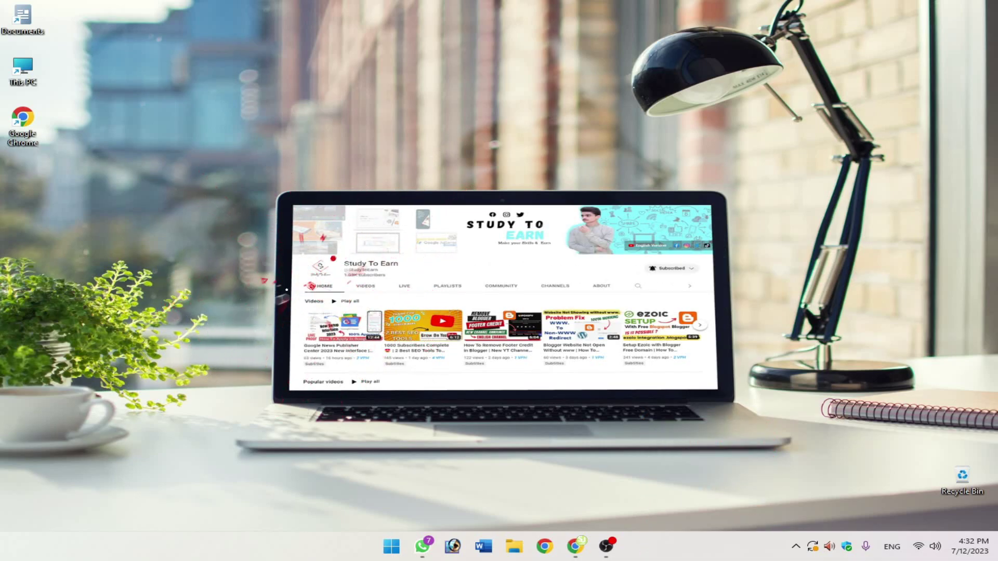
Switch to Chrome and check the message on the sonerijobs.com page in the Cloudflare dashboard
{"action": "left_click", "coordinate": [575, 546]}
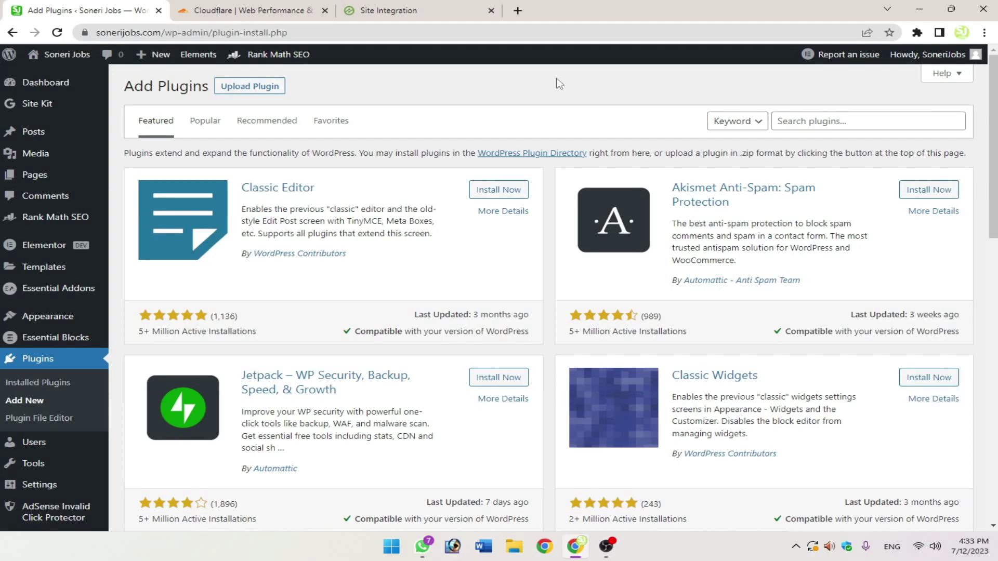
{"action": "left_click", "coordinate": [287, 11]}
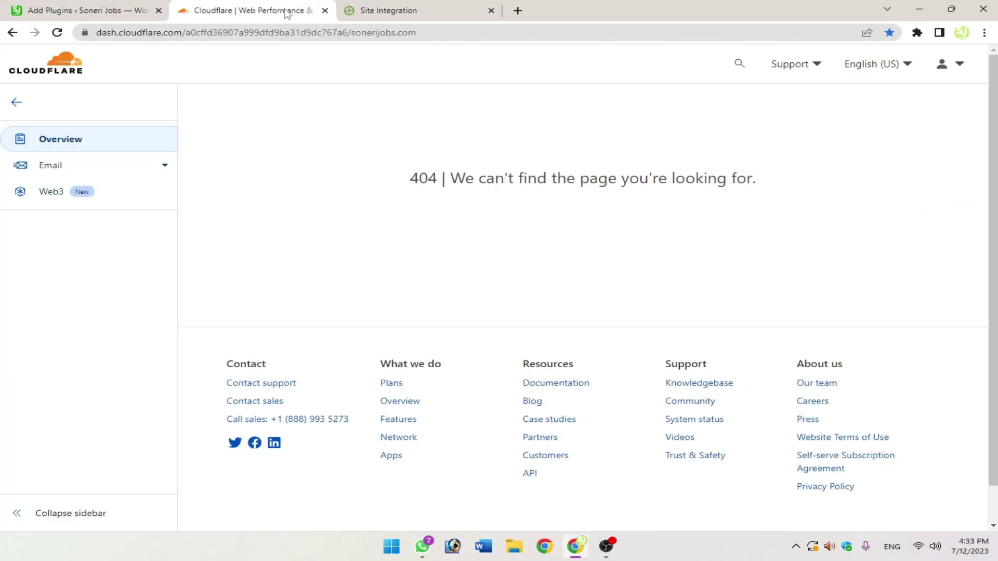
{"action": "left_click_drag", "start_coordinate": [383, 174], "coordinate": [786, 185]}
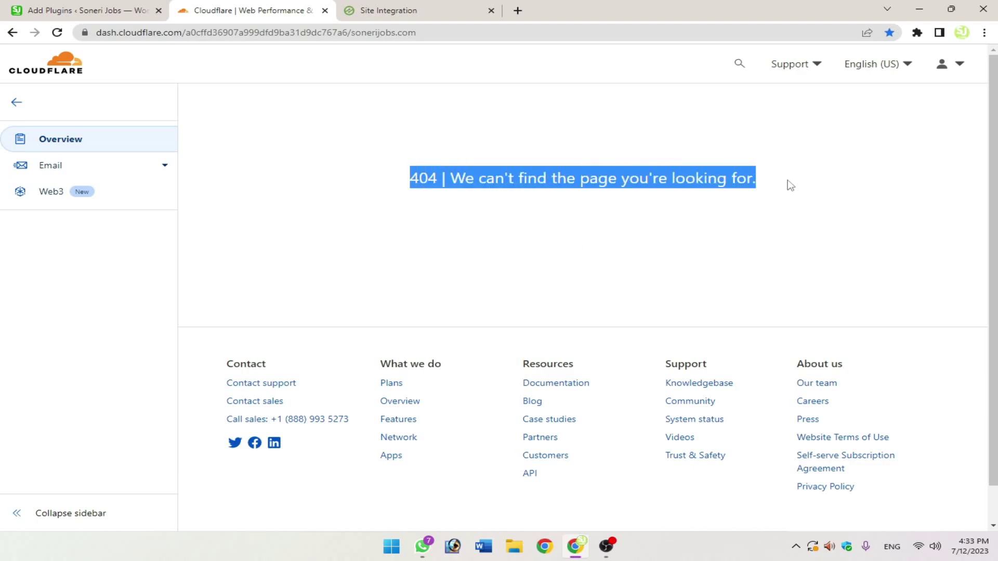
{"action": "left_click", "coordinate": [343, 166]}
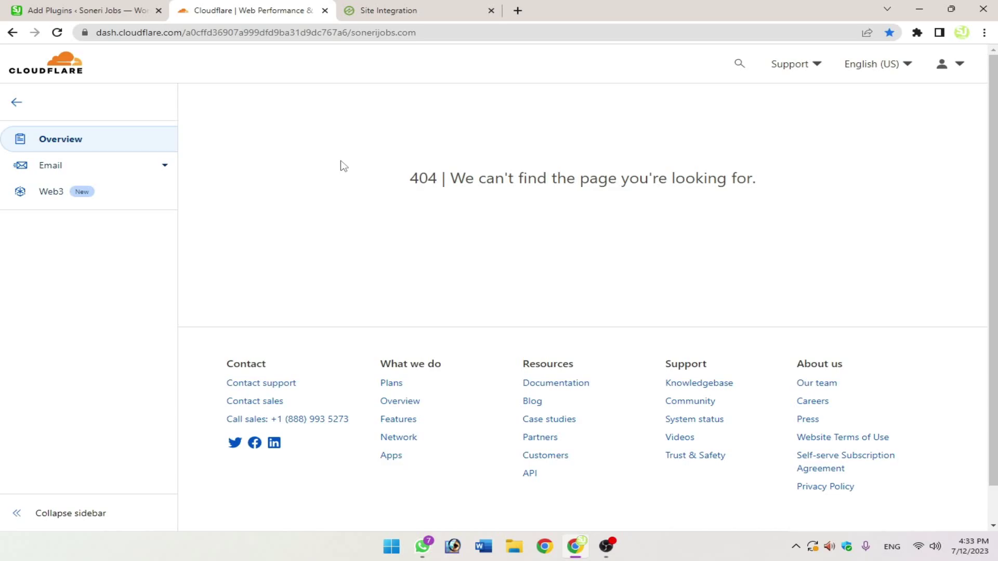
Review how the site is integrated with Cloudflare on Ezoic's Site Integration settings page
{"action": "left_click", "coordinate": [426, 10]}
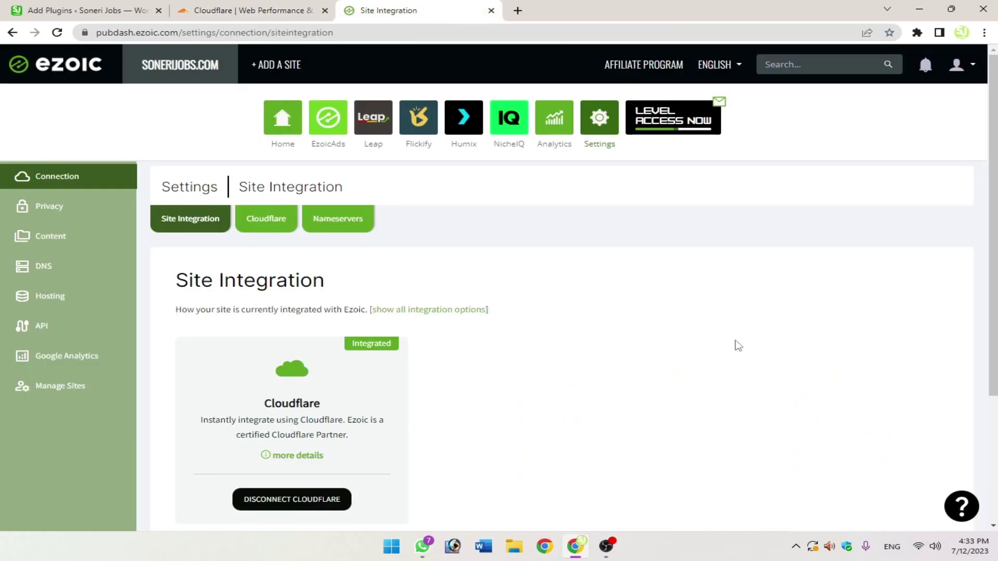
{"action": "scroll", "coordinate": [527, 326], "scroll_direction": "down", "scroll_amount": 1}
{"action": "scroll", "coordinate": [528, 326], "scroll_direction": "down", "scroll_amount": 1}
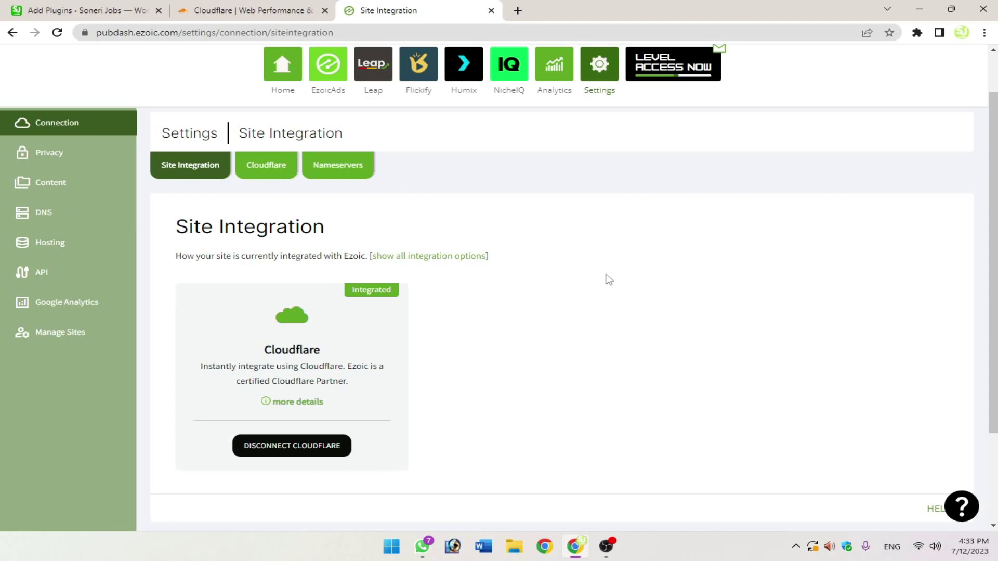
{"action": "scroll", "coordinate": [401, 156], "scroll_direction": "up", "scroll_amount": 2}
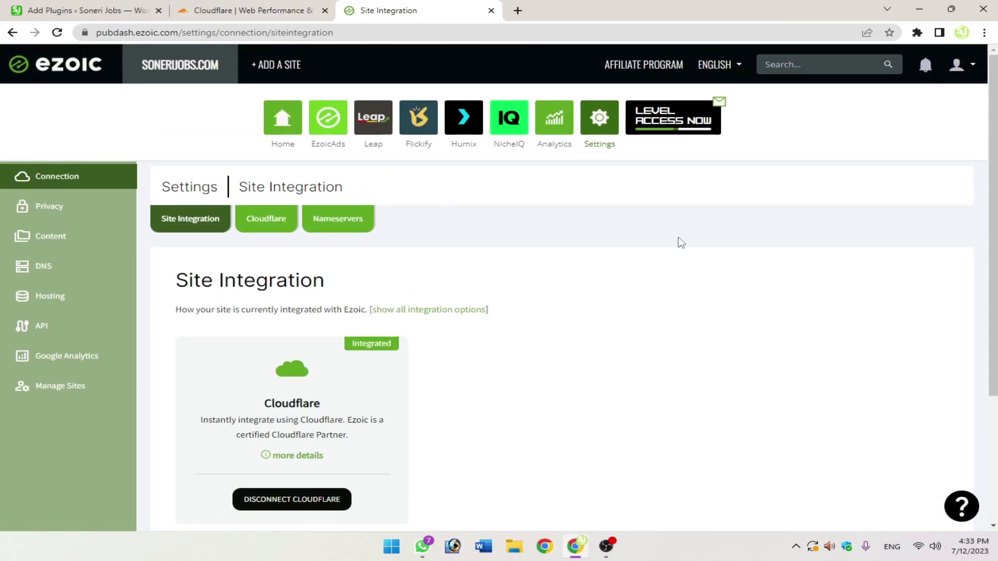
Return to the Cloudflare dashboard page, reload it and examine the error messages it gives
{"action": "key", "text": "ctrl+shift+Tab"}
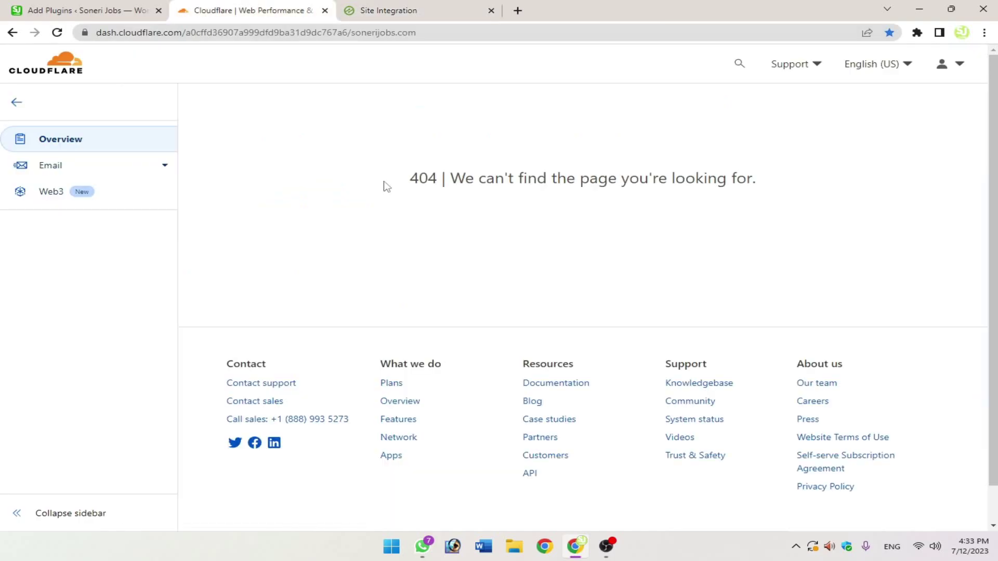
{"action": "left_click_drag", "start_coordinate": [388, 185], "coordinate": [806, 185]}
{"action": "left_click_drag", "start_coordinate": [736, 177], "coordinate": [263, 124]}
{"action": "left_click", "coordinate": [57, 33]}
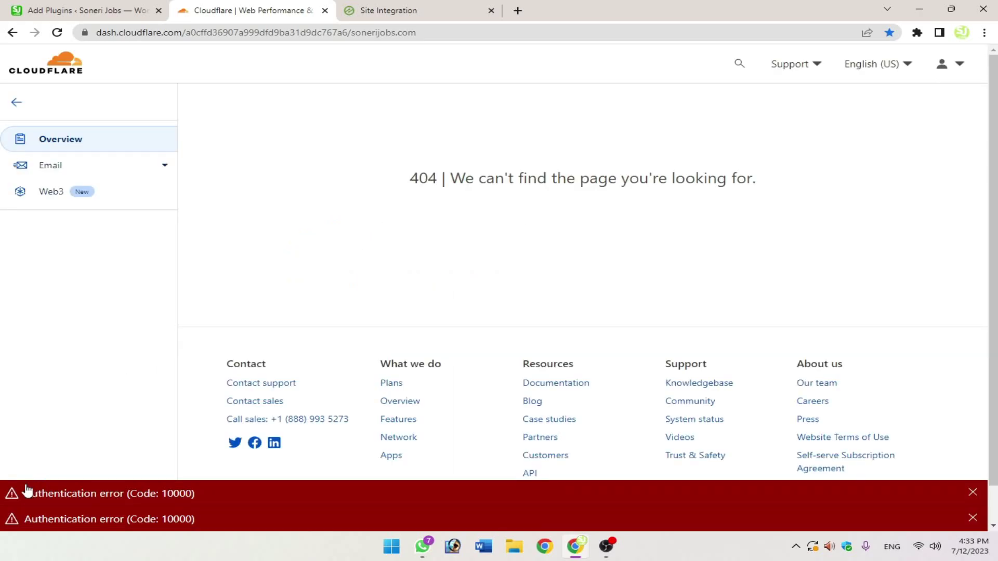
{"action": "left_click_drag", "start_coordinate": [26, 519], "coordinate": [222, 518]}
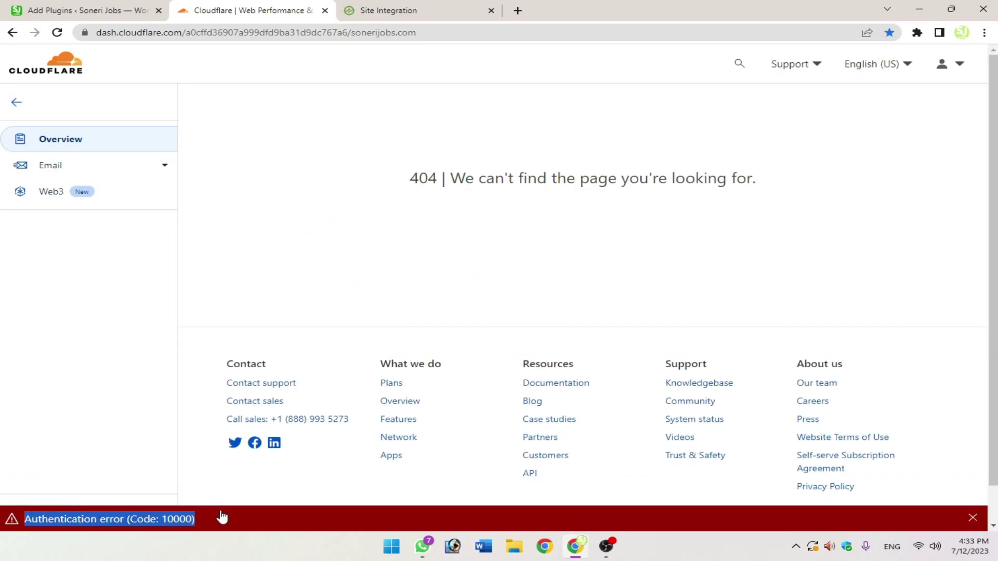
{"action": "left_click", "coordinate": [90, 400]}
Go by way of My Profile to the Cloudflare account's website list and open the sonerijobs.com site
{"action": "left_click", "coordinate": [954, 72]}
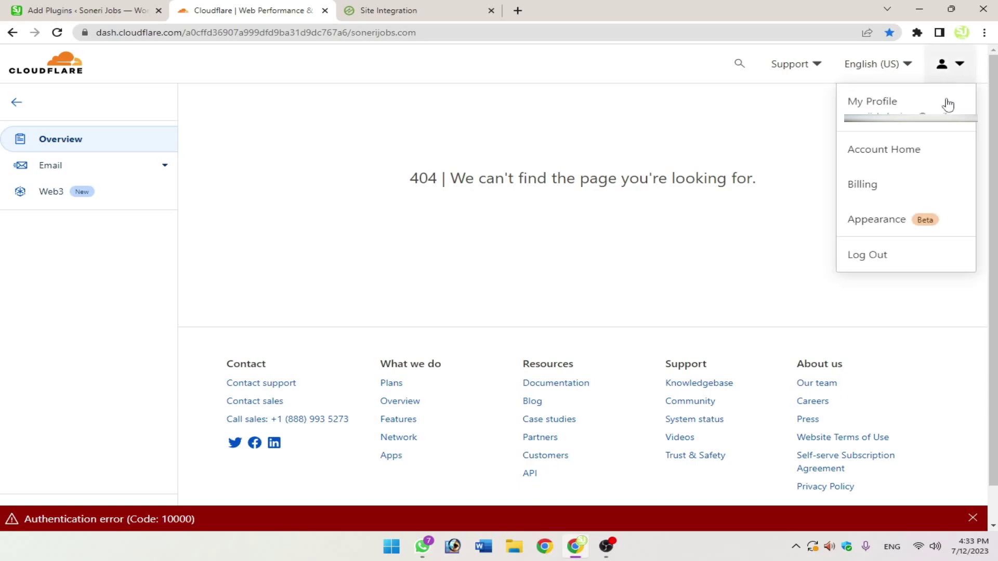
{"action": "left_click", "coordinate": [917, 122]}
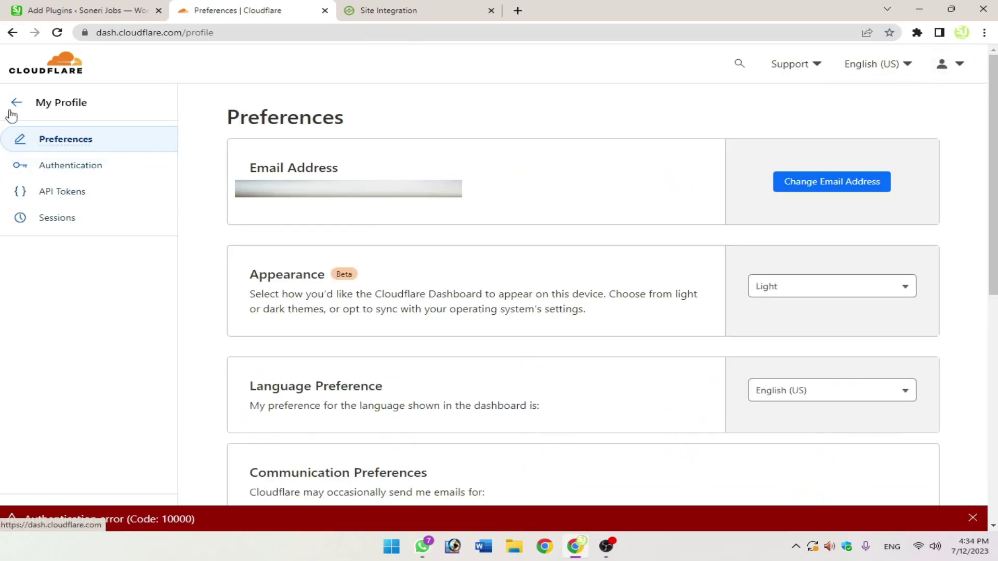
{"action": "left_click", "coordinate": [11, 112]}
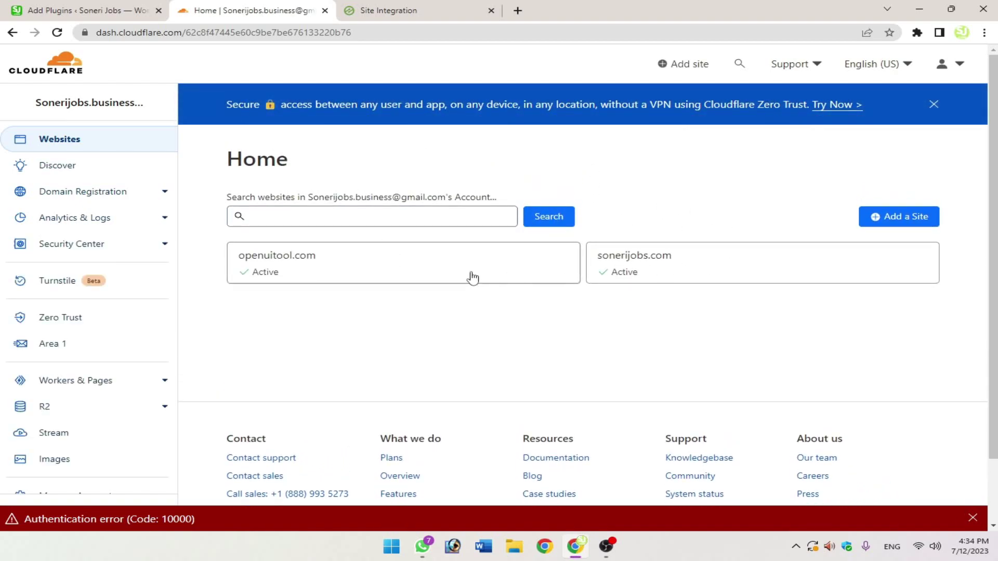
{"action": "left_click", "coordinate": [934, 105]}
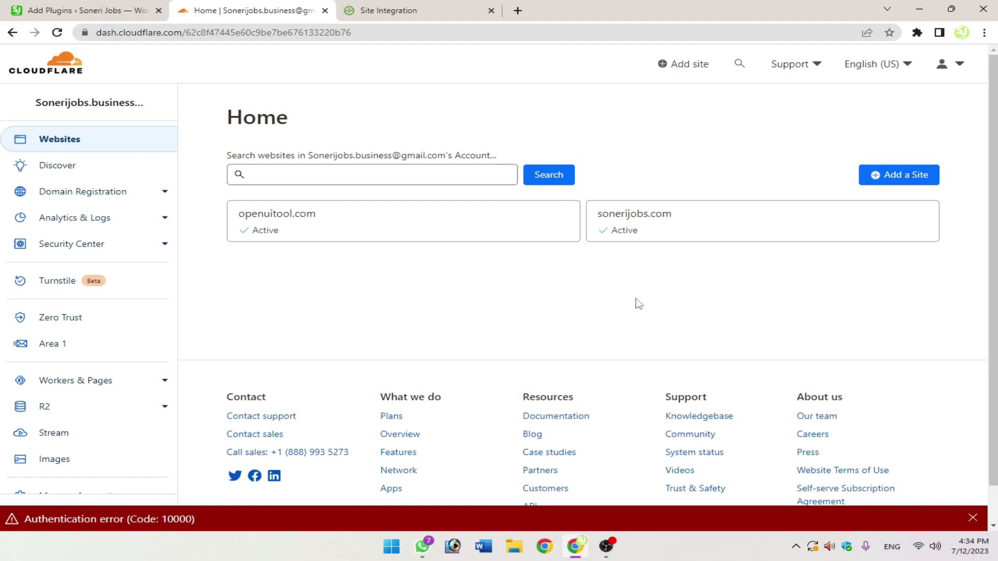
{"action": "left_click", "coordinate": [672, 222]}
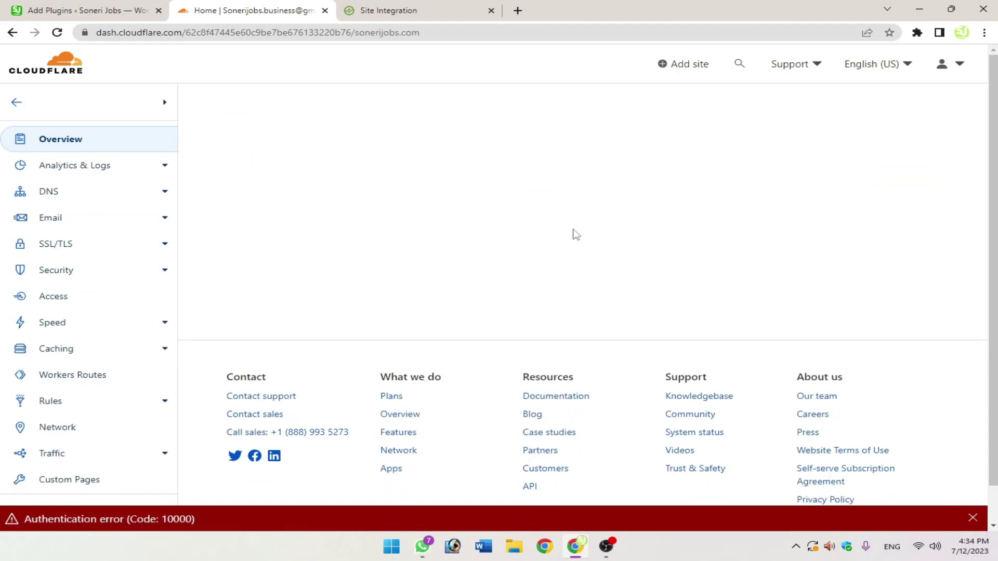
Open the DNS records of sonerijobs.com and review the entries with their content and proxy status
{"action": "left_click", "coordinate": [89, 199]}
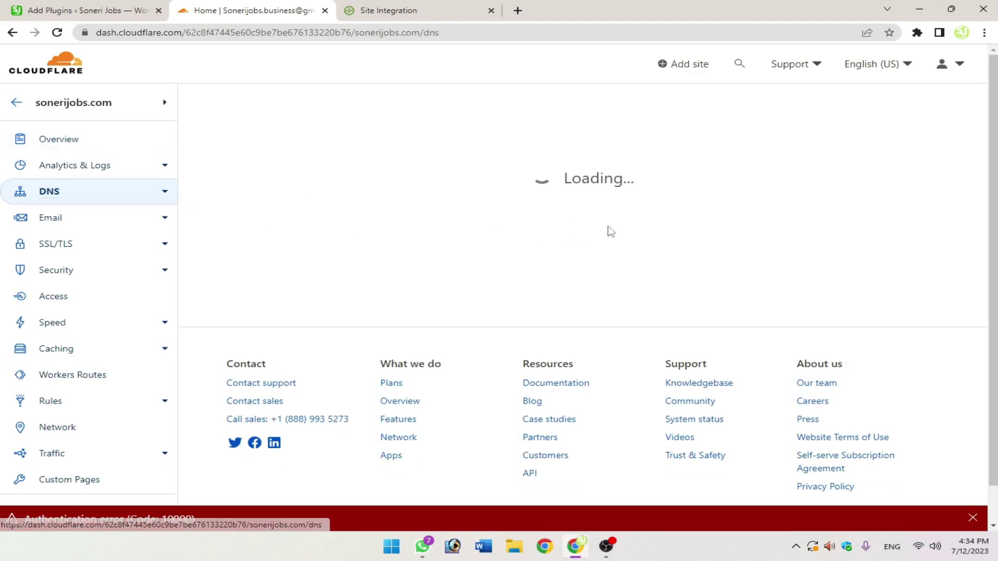
{"action": "scroll", "coordinate": [955, 203], "scroll_direction": "down", "scroll_amount": 5}
{"action": "scroll", "coordinate": [951, 201], "scroll_direction": "down", "scroll_amount": 2}
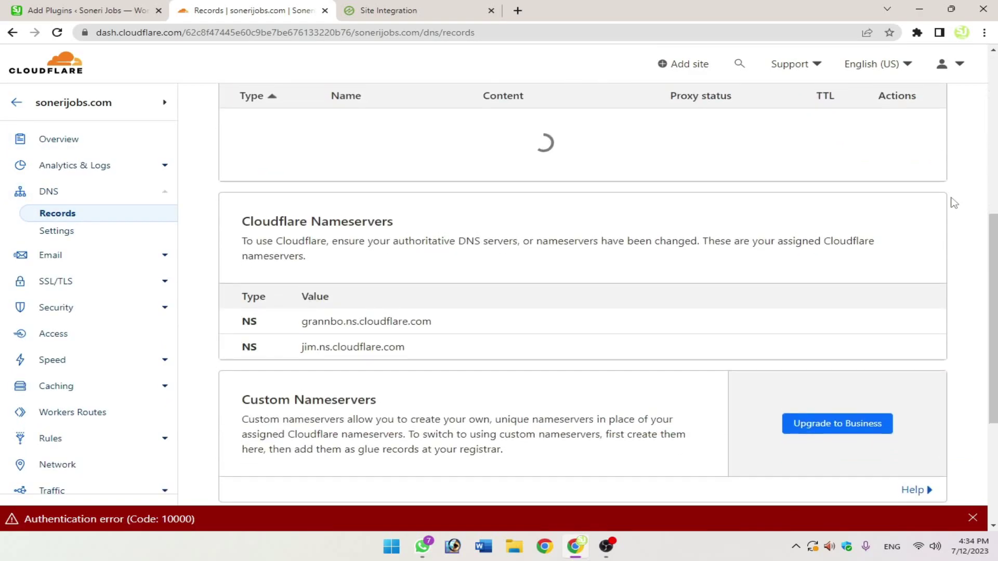
{"action": "scroll", "coordinate": [482, 205], "scroll_direction": "up", "scroll_amount": 2}
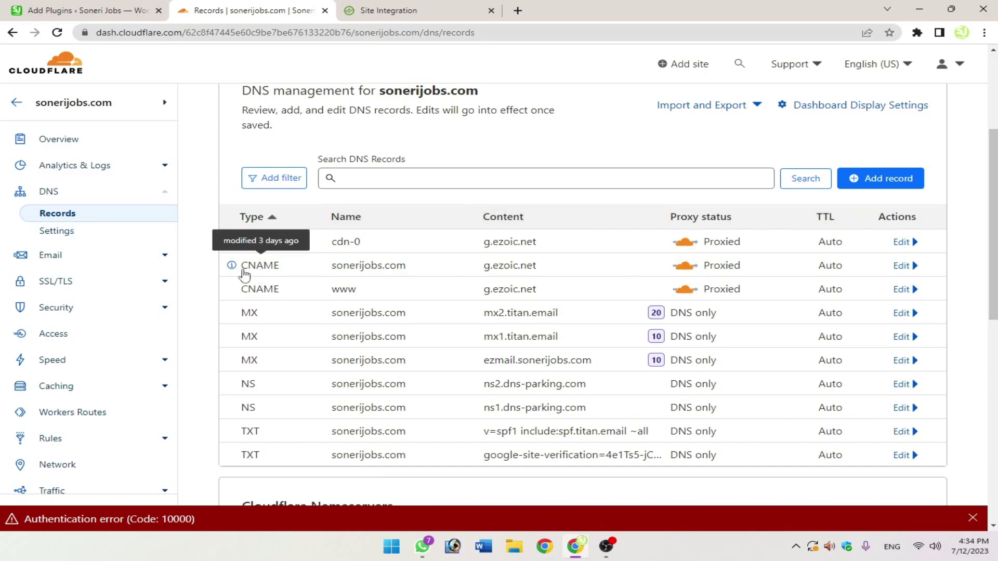
{"action": "mouse_move", "coordinate": [238, 271]}
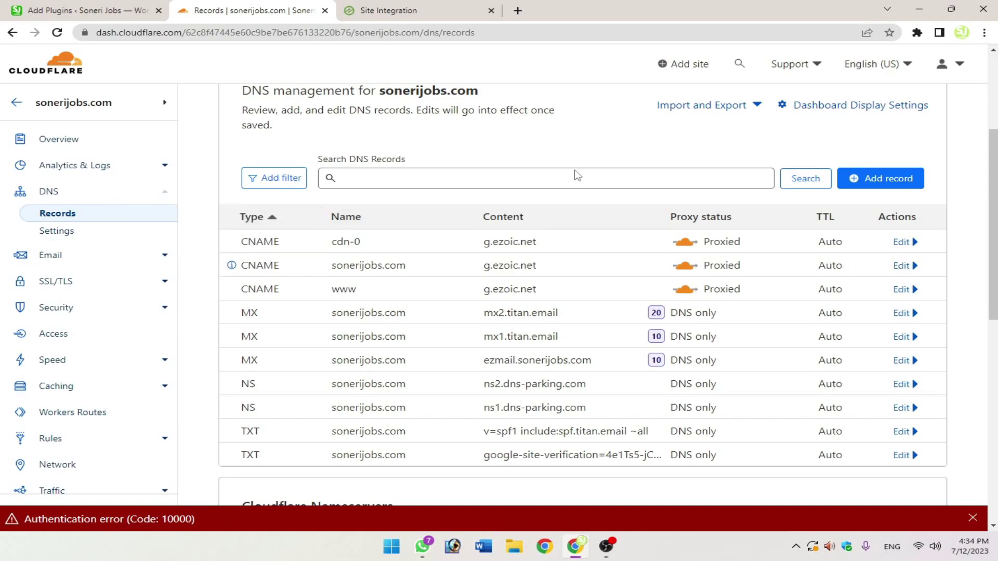
{"action": "scroll", "coordinate": [900, 205], "scroll_direction": "up", "scroll_amount": 3}
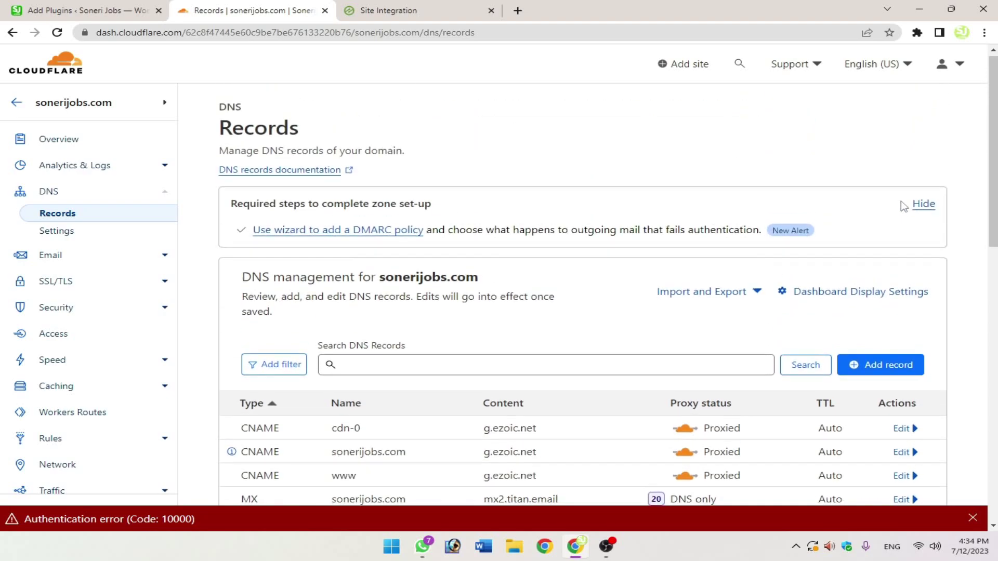
{"action": "scroll", "coordinate": [903, 213], "scroll_direction": "down", "scroll_amount": 4}
{"action": "scroll", "coordinate": [903, 214], "scroll_direction": "up", "scroll_amount": 2}
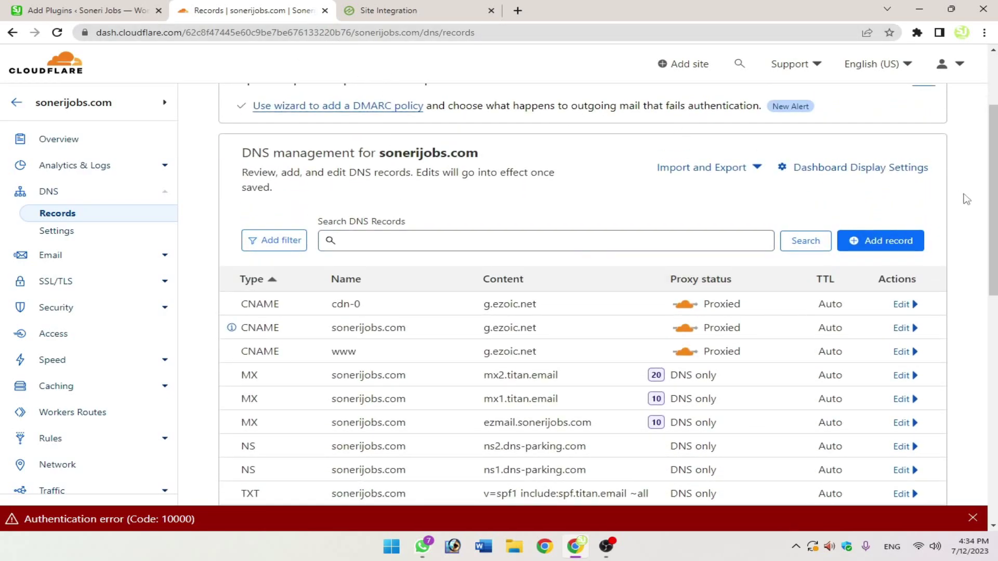
{"action": "scroll", "coordinate": [966, 199], "scroll_direction": "down", "scroll_amount": 1}
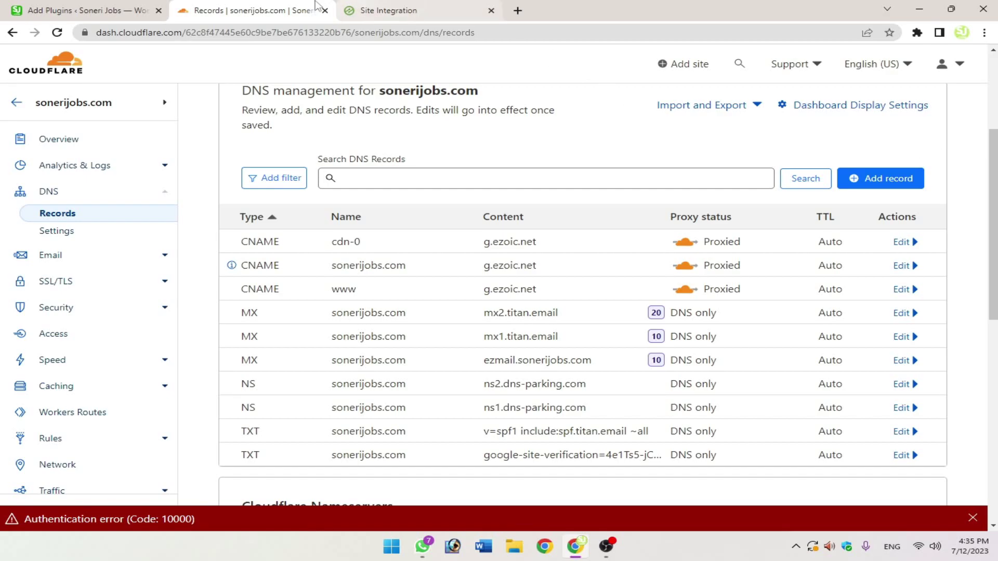
Search WordPress's Add Plugins page for wordfence and briefly view the details of the Wordfence Security plugin
{"action": "left_click", "coordinate": [100, 6]}
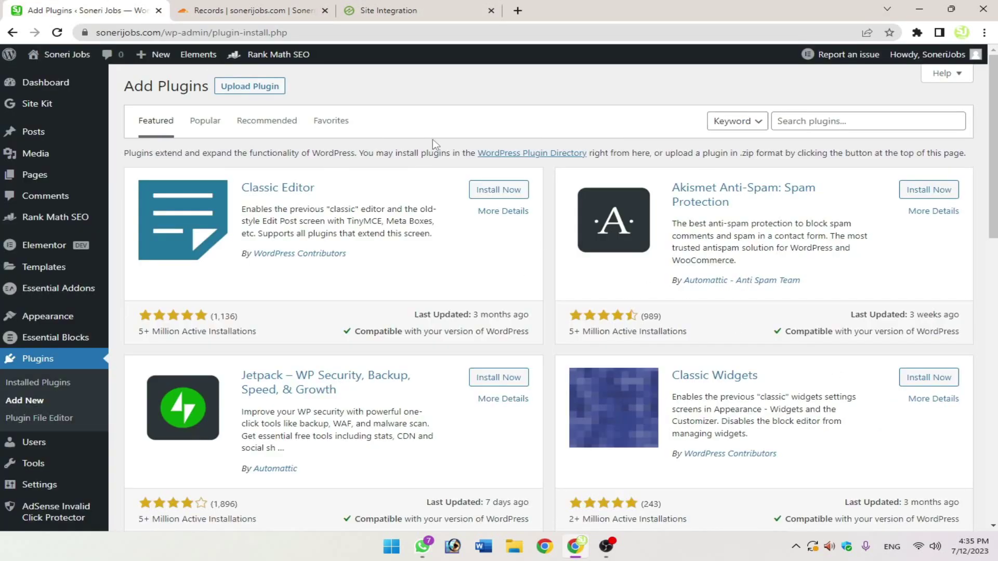
{"action": "left_click", "coordinate": [798, 122]}
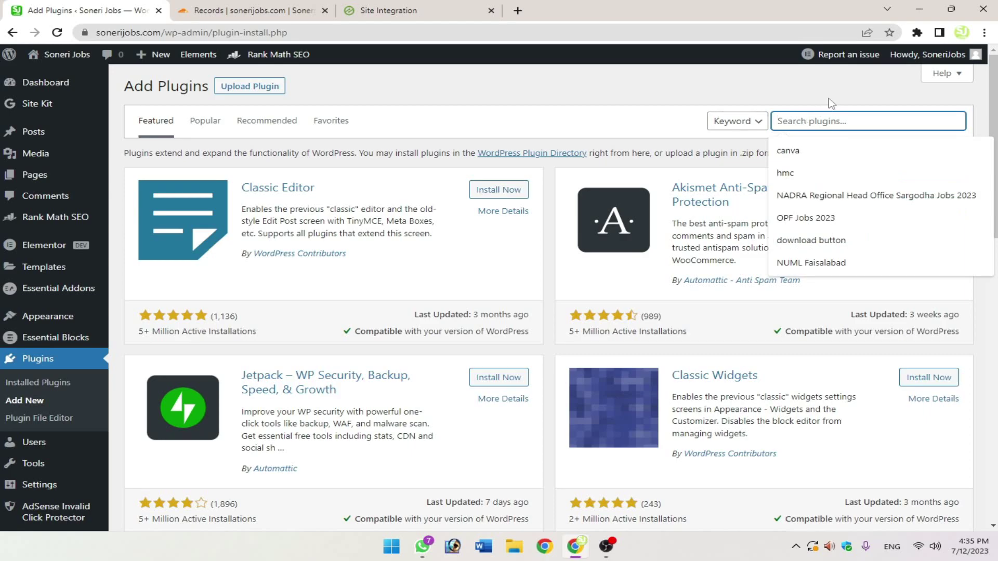
{"action": "type", "text": "wordfence"}
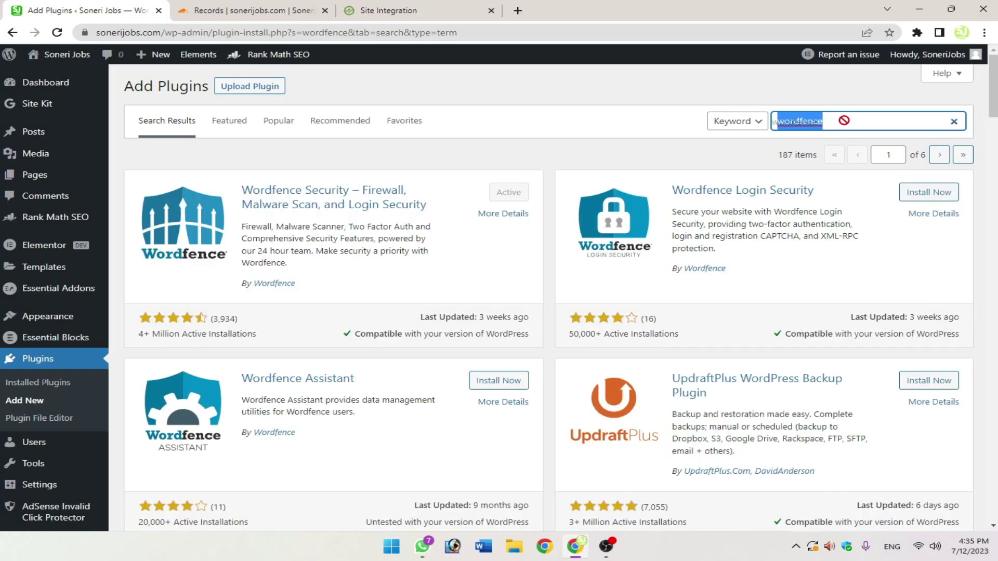
{"action": "left_click", "coordinate": [832, 125]}
{"action": "double_click", "coordinate": [832, 125]}
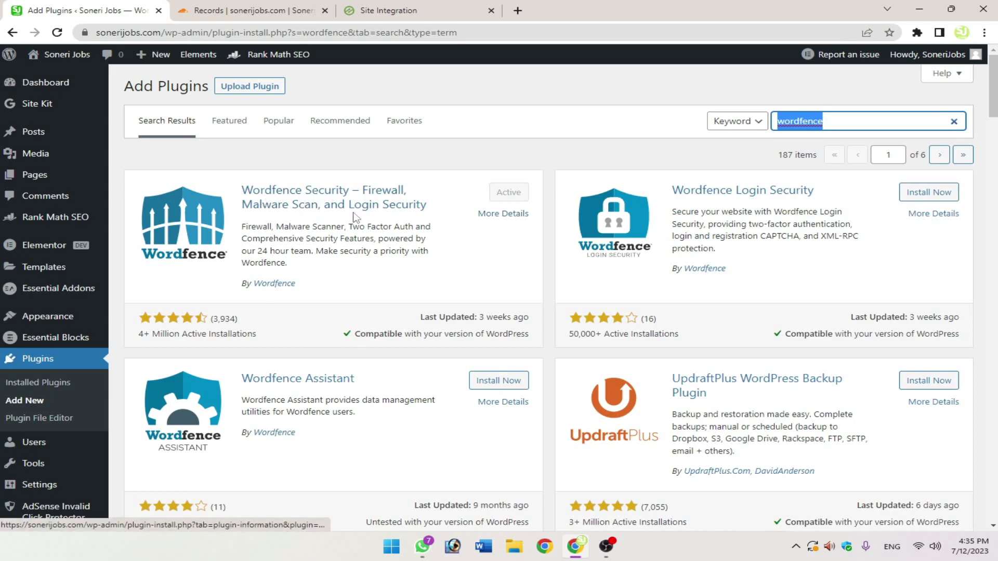
{"action": "left_click", "coordinate": [299, 206]}
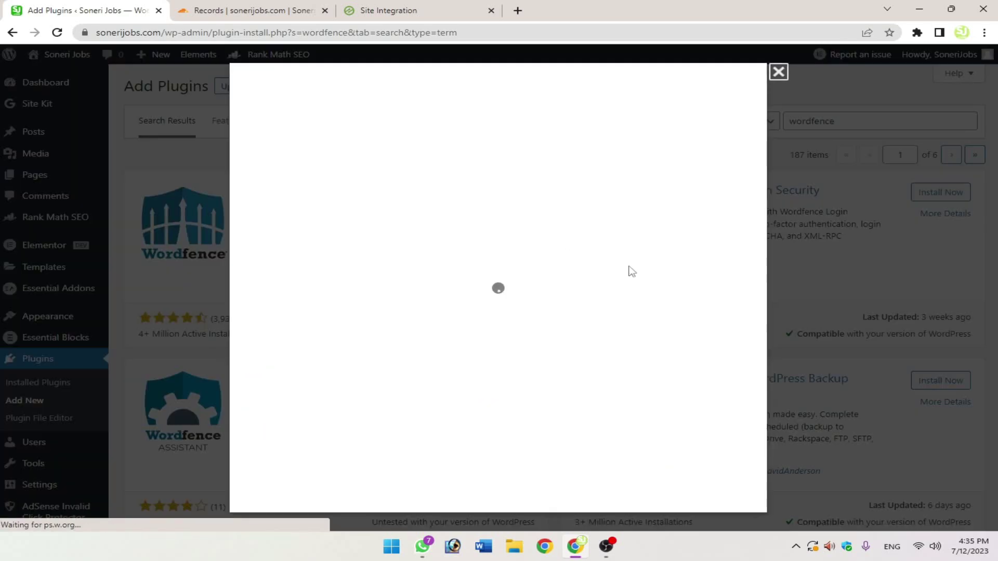
{"action": "left_click", "coordinate": [779, 71]}
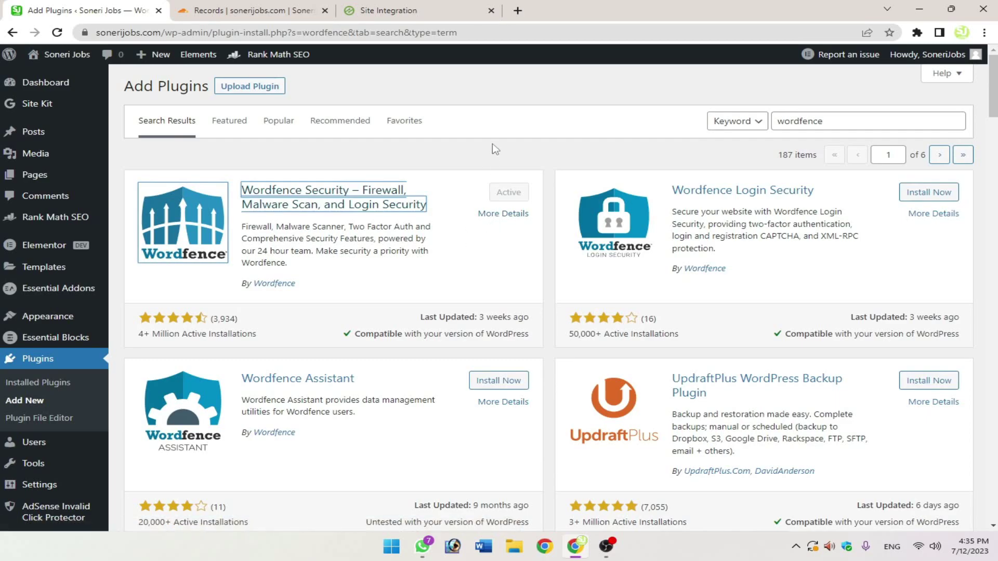
Open the Wordfence dashboard in WordPress admin and go to its firewall management options
{"action": "scroll", "coordinate": [104, 312], "scroll_direction": "down", "scroll_amount": 3}
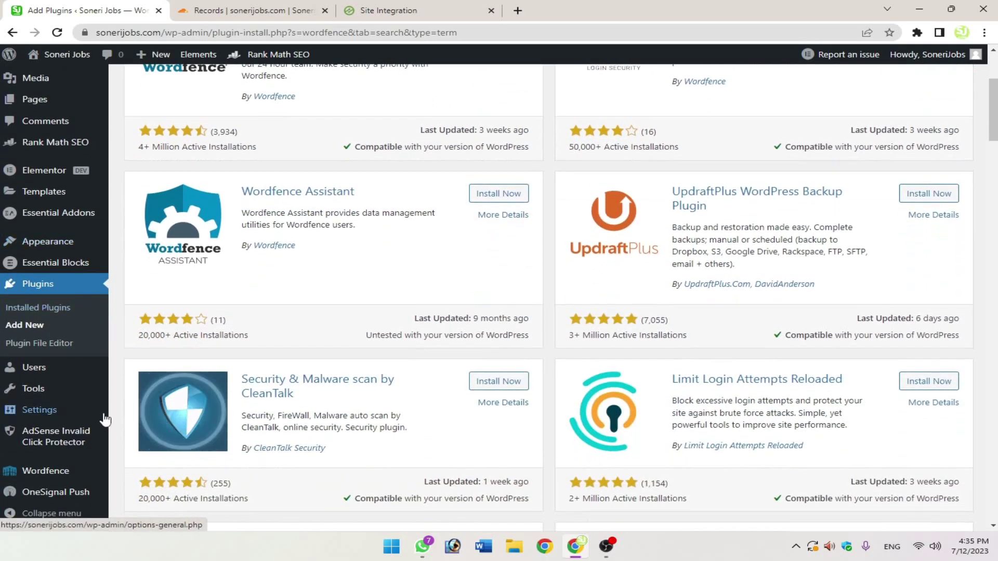
{"action": "left_click", "coordinate": [49, 477]}
{"action": "scroll", "coordinate": [334, 386], "scroll_direction": "down", "scroll_amount": 3}
{"action": "scroll", "coordinate": [379, 357], "scroll_direction": "up", "scroll_amount": 3}
{"action": "left_click_drag", "start_coordinate": [285, 242], "coordinate": [230, 236]}
{"action": "left_click", "coordinate": [349, 244]}
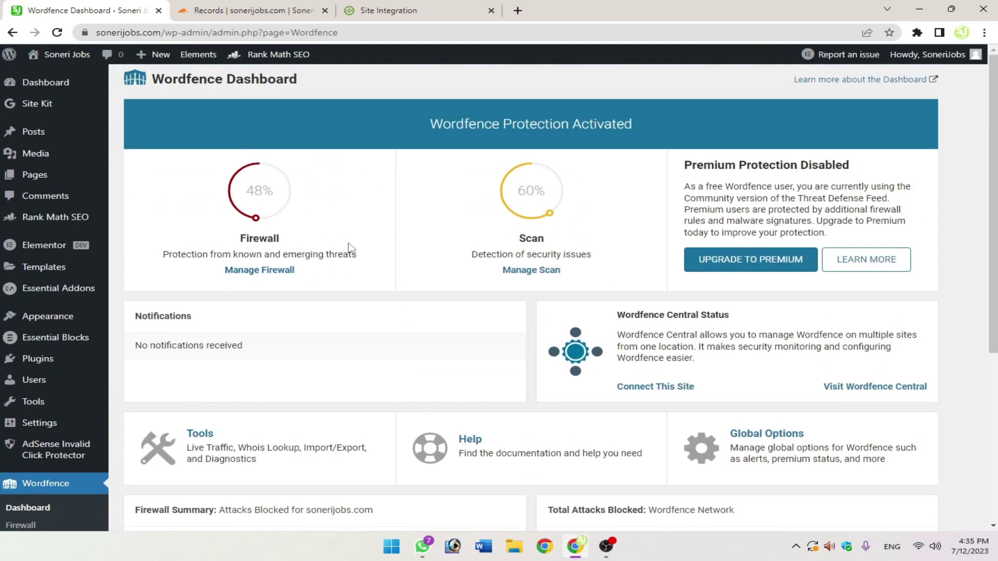
{"action": "left_click", "coordinate": [281, 272]}
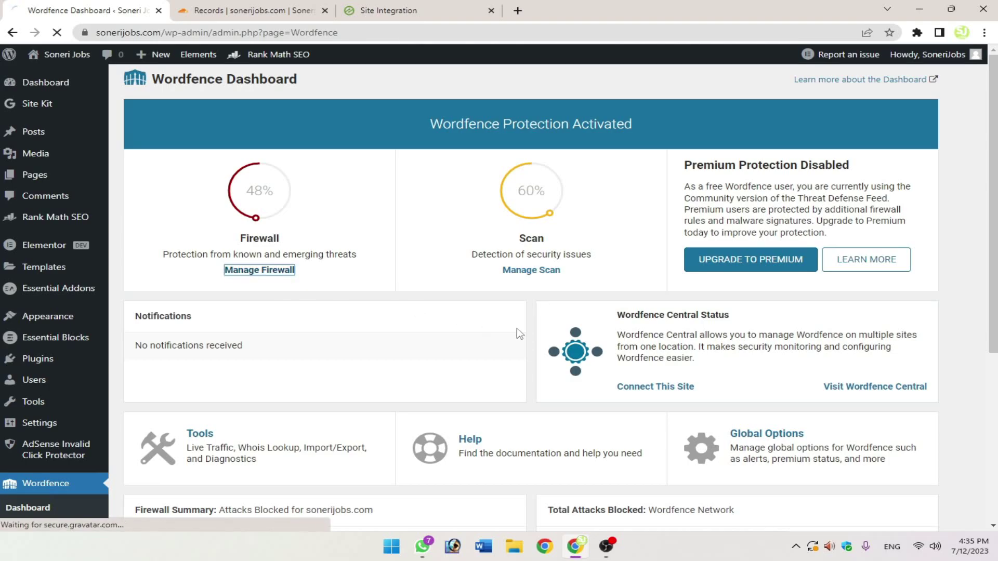
Examine Wordfence's basic and advanced firewall options, including the allowlisted IP addresses that bypass all rules
{"action": "scroll", "coordinate": [602, 349], "scroll_direction": "down", "scroll_amount": 3}
{"action": "scroll", "coordinate": [602, 349], "scroll_direction": "down", "scroll_amount": 3}
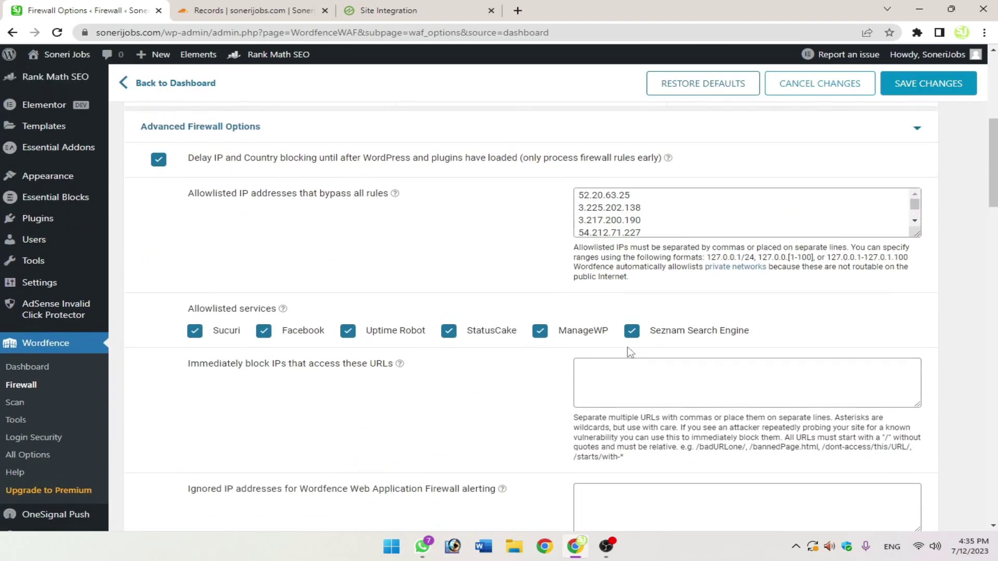
{"action": "scroll", "coordinate": [63, 249], "scroll_direction": "up", "scroll_amount": 2}
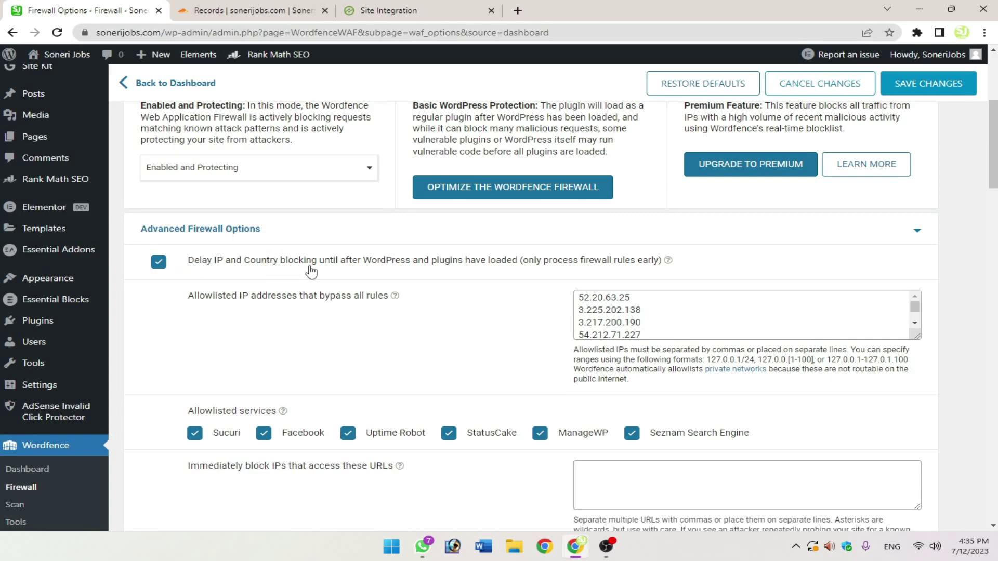
{"action": "scroll", "coordinate": [312, 270], "scroll_direction": "up", "scroll_amount": 5}
{"action": "scroll", "coordinate": [644, 325], "scroll_direction": "down", "scroll_amount": 7}
{"action": "scroll", "coordinate": [723, 335], "scroll_direction": "up", "scroll_amount": 3}
{"action": "scroll", "coordinate": [675, 377], "scroll_direction": "down", "scroll_amount": 5}
{"action": "scroll", "coordinate": [687, 383], "scroll_direction": "down", "scroll_amount": 2}
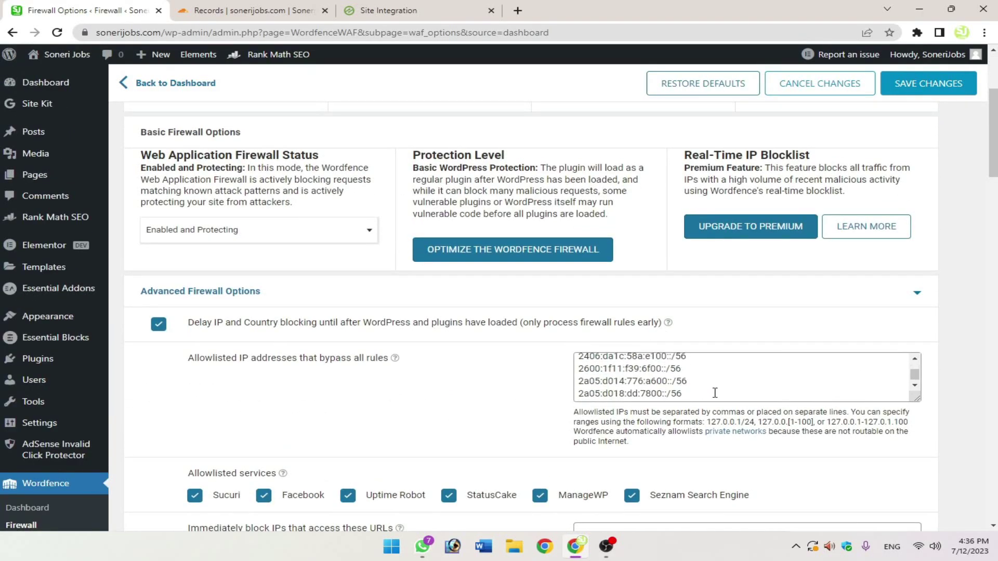
Copy the entire list of allowlisted IP addresses that bypass all rules in the Advanced Firewall Options
{"action": "left_click", "coordinate": [701, 393]}
{"action": "key", "text": "ctrl+a"}
{"action": "key", "text": "ctrl+c"}
{"action": "left_click", "coordinate": [762, 390]}
{"action": "scroll", "coordinate": [762, 389], "scroll_direction": "up", "scroll_amount": 5}
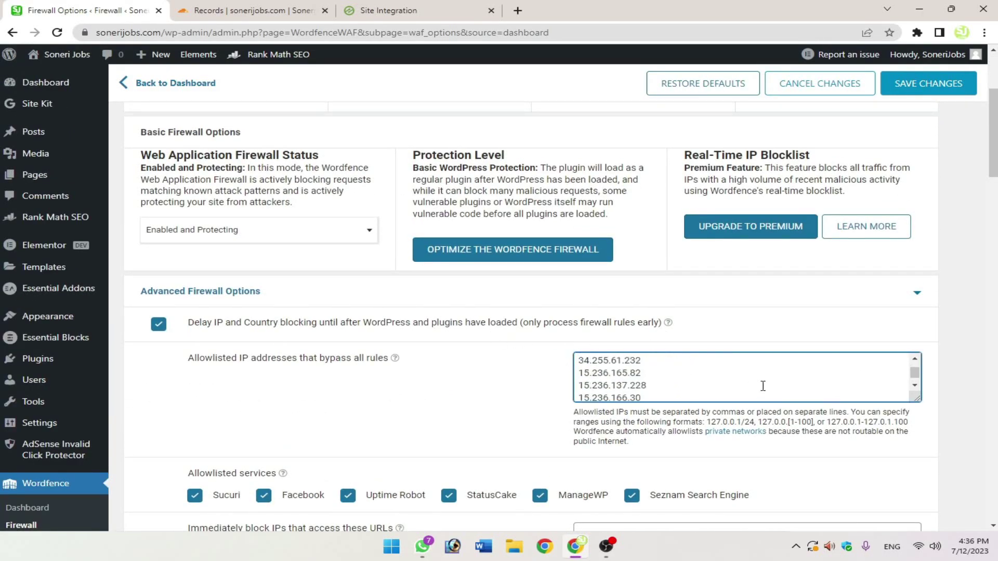
{"action": "left_click", "coordinate": [510, 397]}
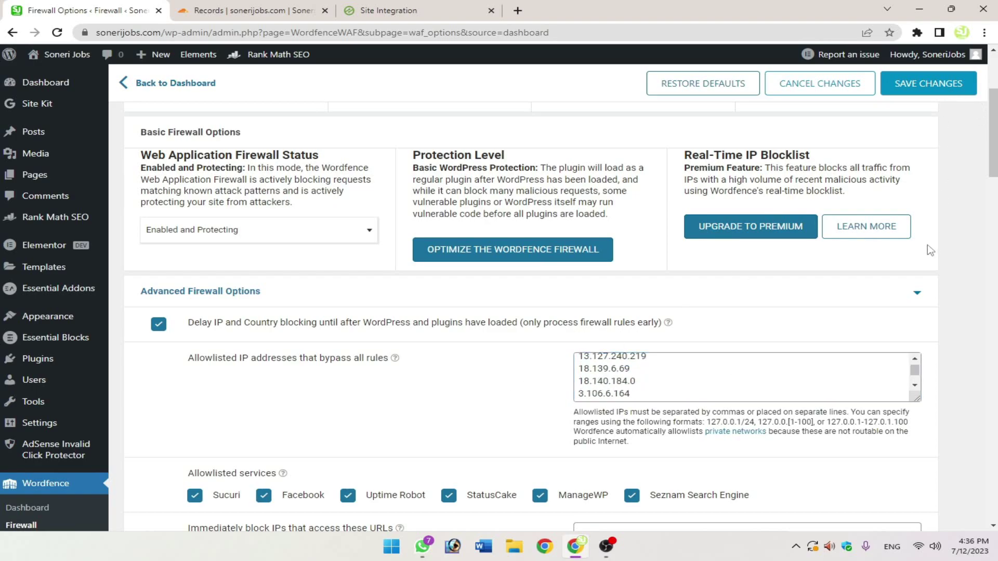
{"action": "scroll", "coordinate": [766, 366], "scroll_direction": "up", "scroll_amount": 3}
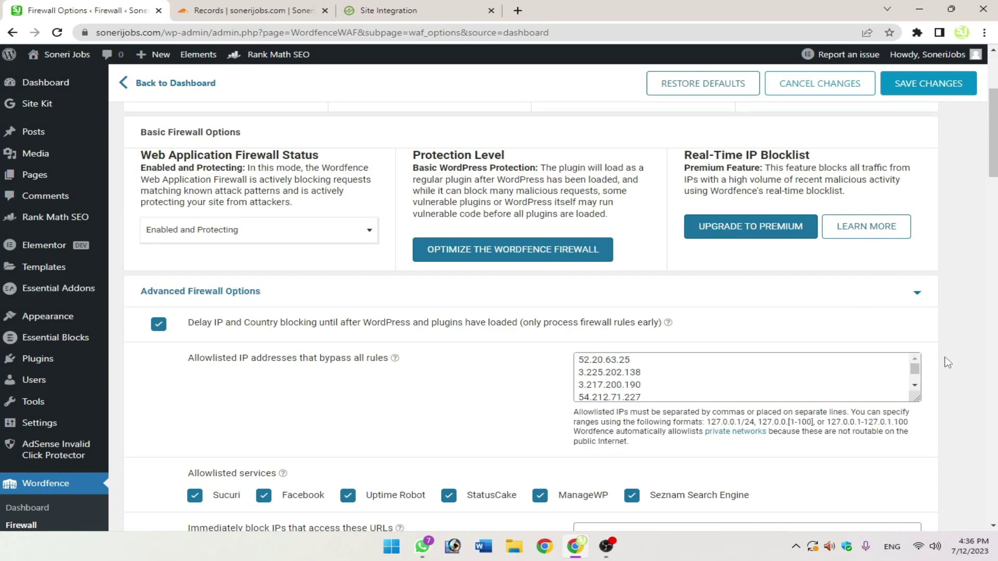
{"action": "scroll", "coordinate": [947, 363], "scroll_direction": "up", "scroll_amount": 1}
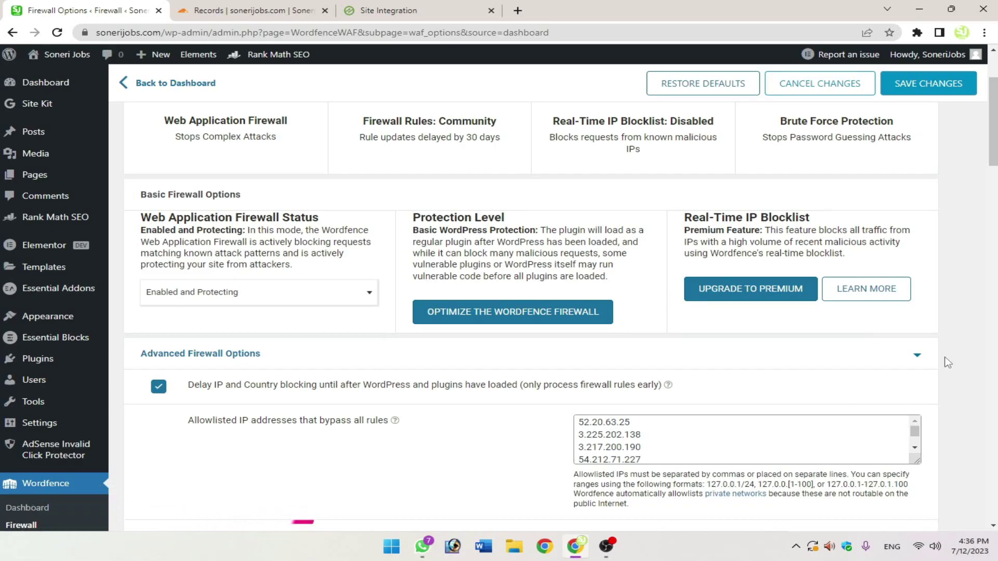
{"action": "scroll", "coordinate": [963, 410], "scroll_direction": "down", "scroll_amount": 3}
{"action": "scroll", "coordinate": [972, 409], "scroll_direction": "up", "scroll_amount": 3}
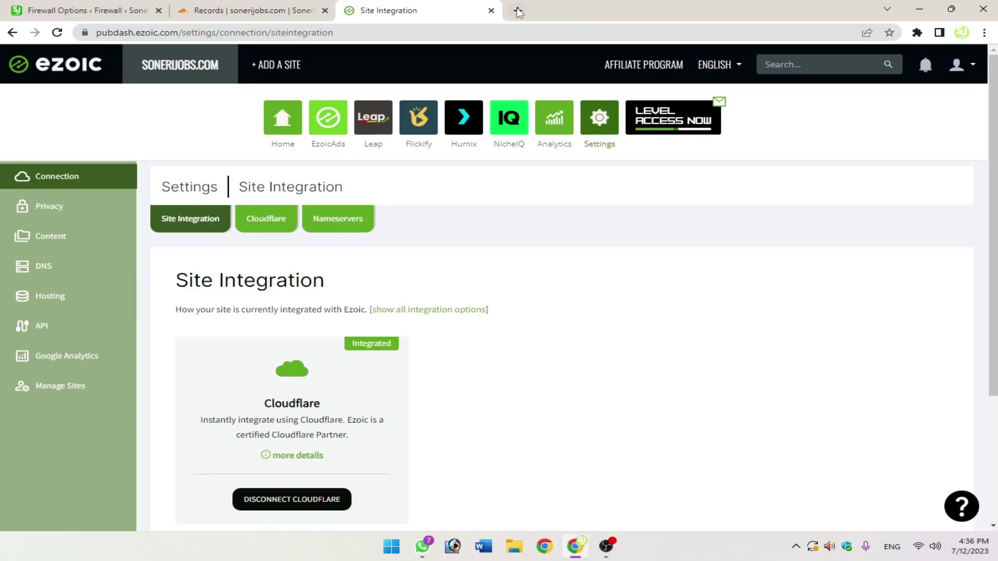
Search the web in a new browser tab for Ezoic's whitelisted IPs and open the How to Fix Origin Errors help article
{"action": "left_click", "coordinate": [518, 11]}
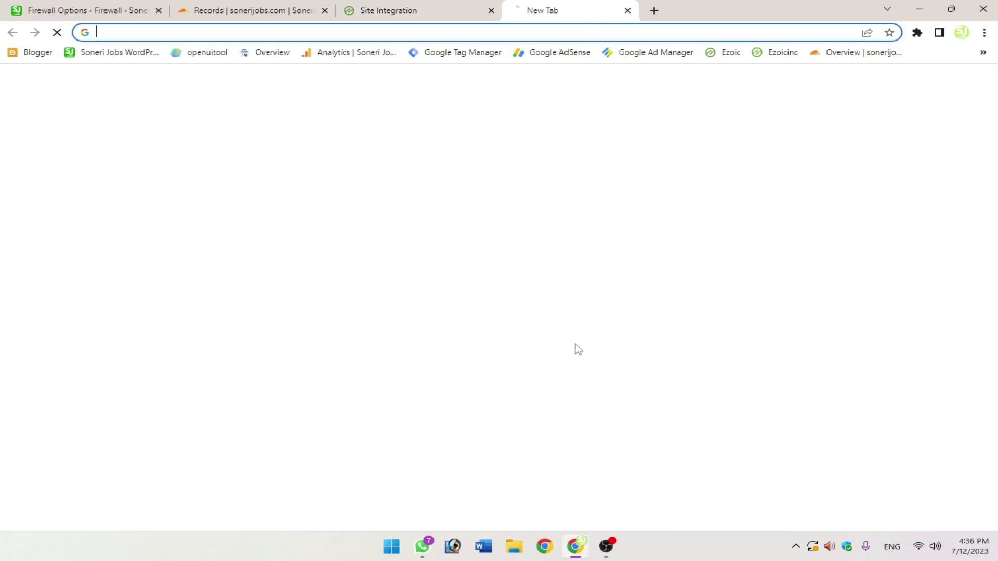
{"action": "type", "text": "ezoic whishlisted "}
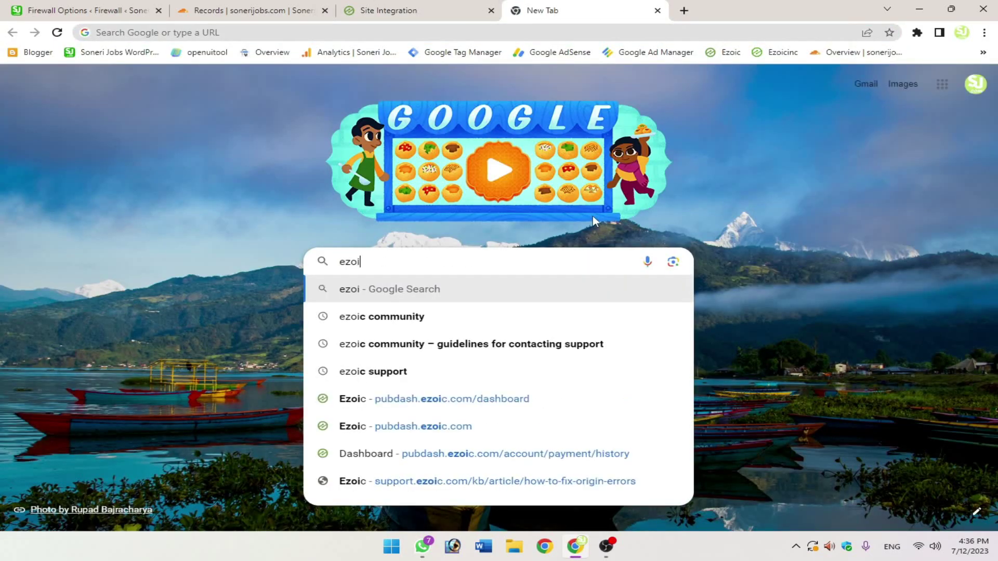
{"action": "type", "text": "i"}
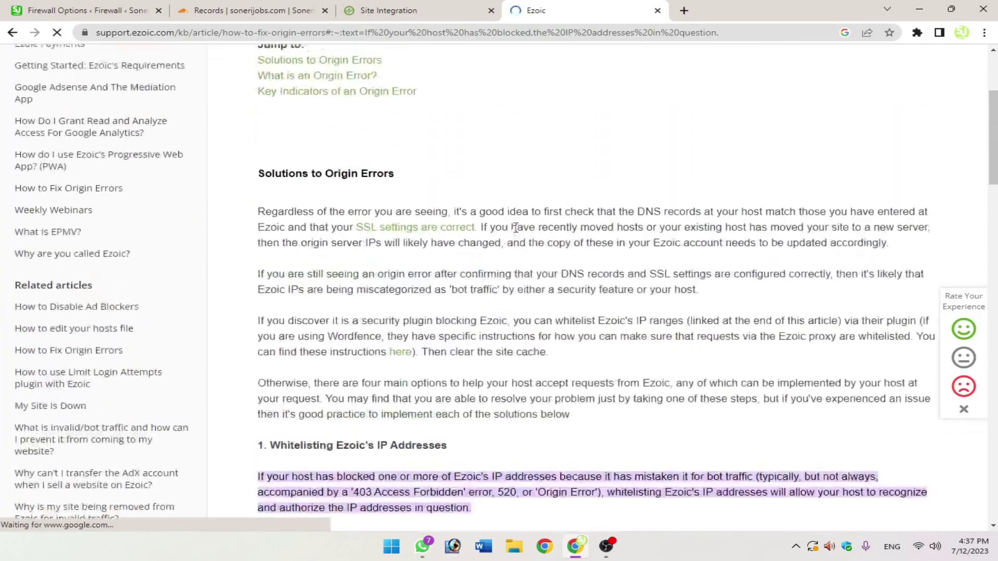
{"action": "scroll", "coordinate": [260, 222], "scroll_direction": "down", "scroll_amount": 2}
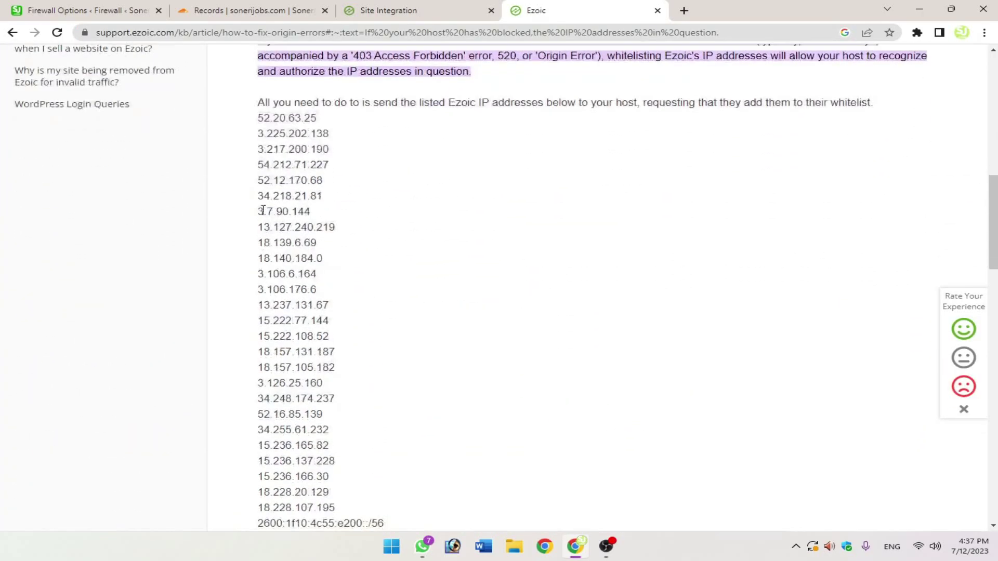
Read the article's Solutions to Origin Errors section, including the Whitelisting Ezoic's IP Addresses explanation and its address list
{"action": "left_click_drag", "start_coordinate": [541, 104], "coordinate": [467, 104]}
{"action": "left_click", "coordinate": [287, 145]}
{"action": "left_click_drag", "start_coordinate": [258, 118], "coordinate": [253, 186]}
{"action": "scroll", "coordinate": [301, 204], "scroll_direction": "up", "scroll_amount": 6}
{"action": "left_click", "coordinate": [418, 213]}
{"action": "scroll", "coordinate": [418, 213], "scroll_direction": "up", "scroll_amount": 10}
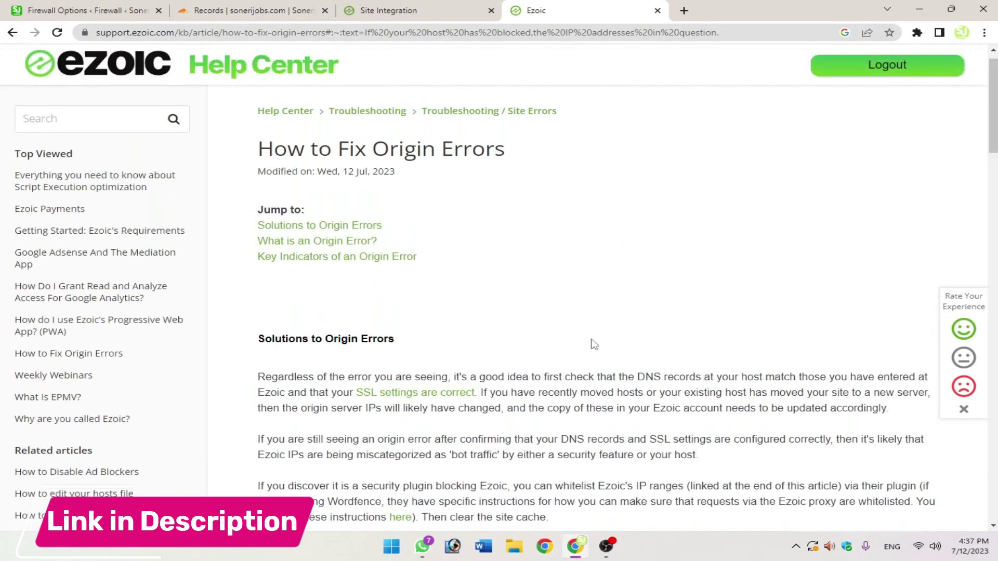
{"action": "scroll", "coordinate": [671, 333], "scroll_direction": "up", "scroll_amount": 1}
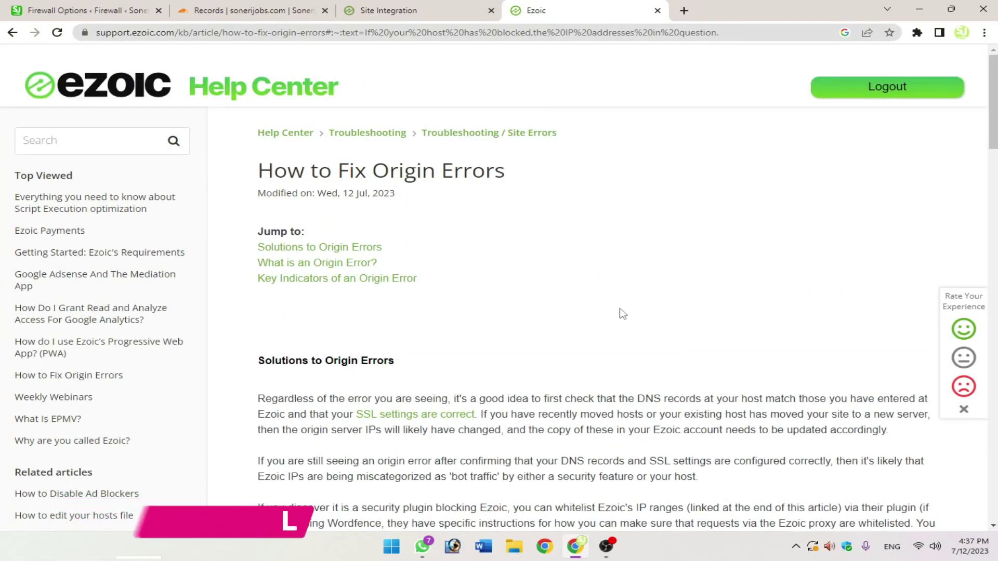
{"action": "scroll", "coordinate": [561, 291], "scroll_direction": "down", "scroll_amount": 2}
{"action": "scroll", "coordinate": [550, 287], "scroll_direction": "down", "scroll_amount": 1}
{"action": "left_click_drag", "start_coordinate": [429, 241], "coordinate": [326, 231]}
{"action": "left_click", "coordinate": [326, 232]}
{"action": "scroll", "coordinate": [442, 291], "scroll_direction": "down", "scroll_amount": 3}
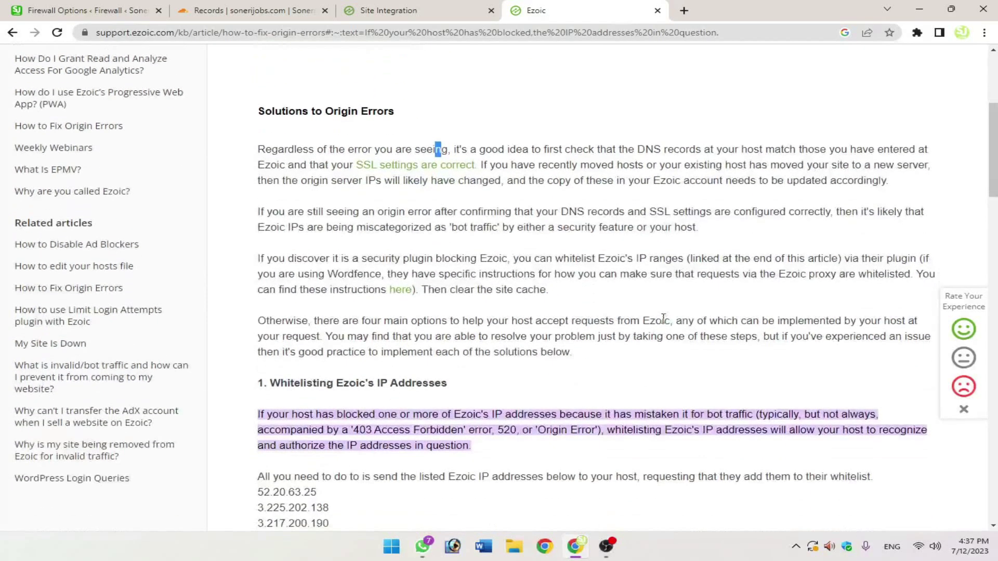
{"action": "scroll", "coordinate": [667, 308], "scroll_direction": "down", "scroll_amount": 3}
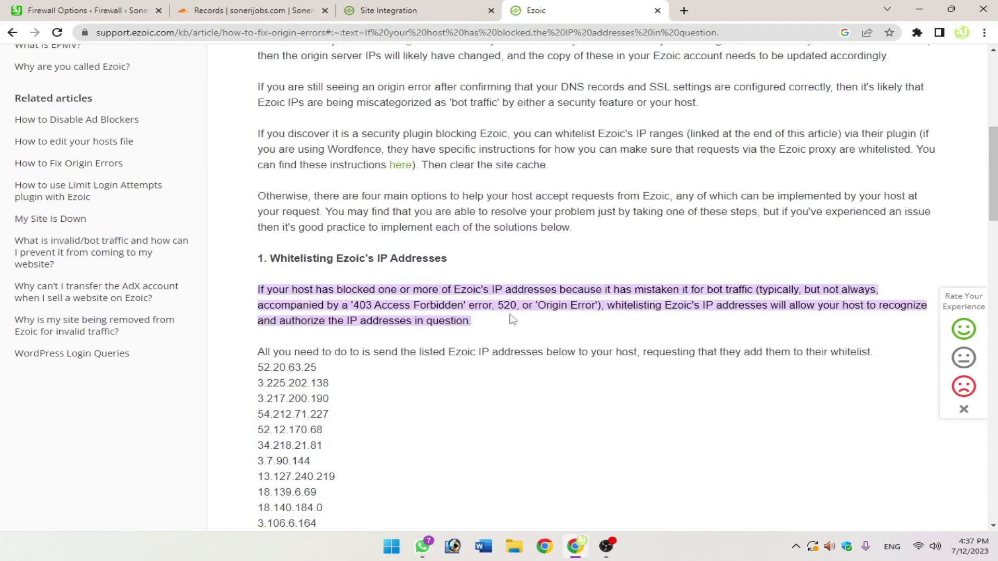
{"action": "left_click_drag", "start_coordinate": [501, 303], "coordinate": [521, 303]}
{"action": "left_click", "coordinate": [504, 320]}
{"action": "scroll", "coordinate": [624, 323], "scroll_direction": "down", "scroll_amount": 3}
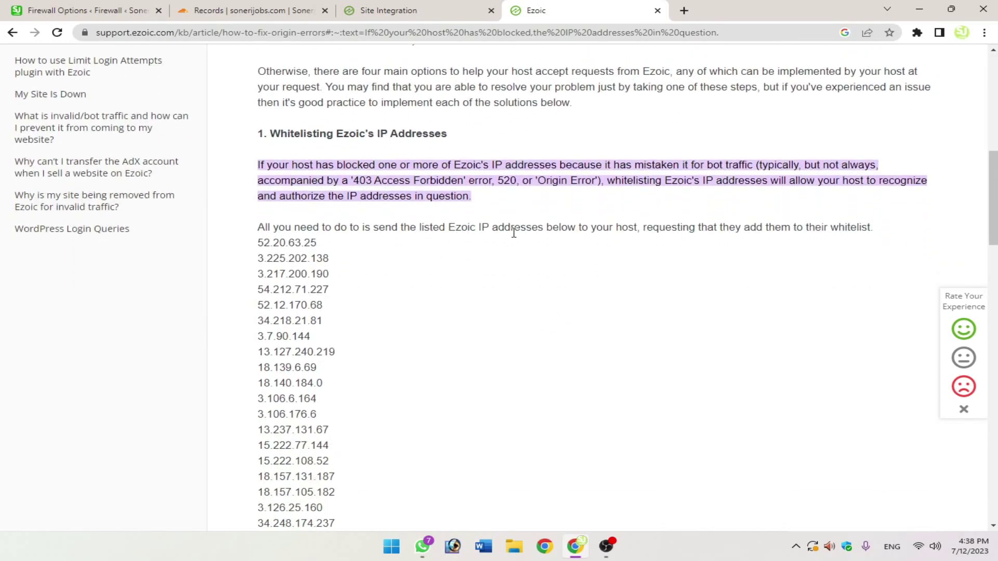
{"action": "scroll", "coordinate": [514, 233], "scroll_direction": "down", "scroll_amount": 3}
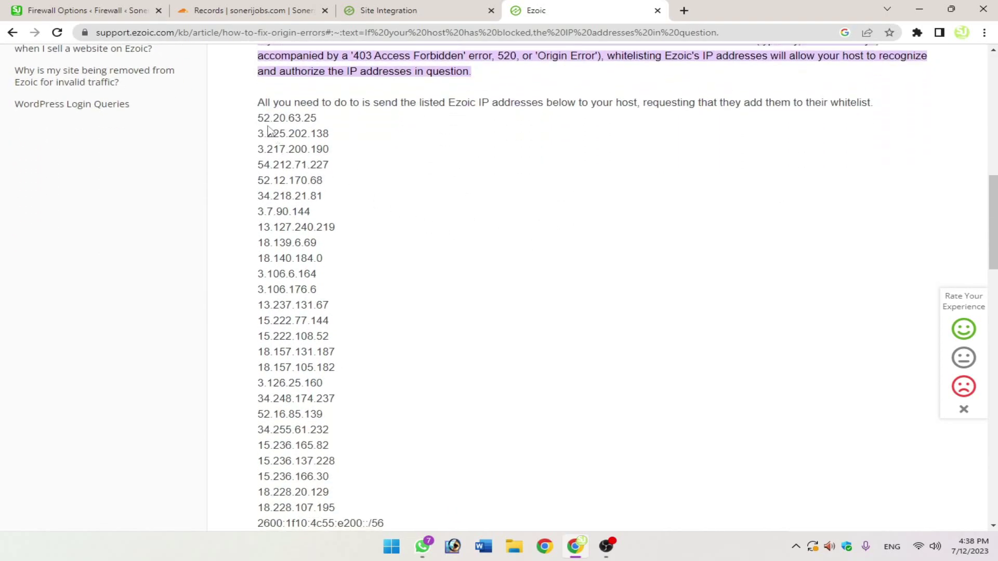
Copy the full list of Ezoic IP addresses in the article, from 52.20.63.25 through 2600:1f1e:342:2f00::/56
{"action": "left_click_drag", "start_coordinate": [259, 120], "coordinate": [397, 360]}
{"action": "scroll", "coordinate": [423, 356], "scroll_direction": "up", "scroll_amount": 5}
{"action": "scroll", "coordinate": [425, 357], "scroll_direction": "down", "scroll_amount": 6}
{"action": "scroll", "coordinate": [423, 356], "scroll_direction": "down", "scroll_amount": 4}
{"action": "scroll", "coordinate": [423, 357], "scroll_direction": "down", "scroll_amount": 1}
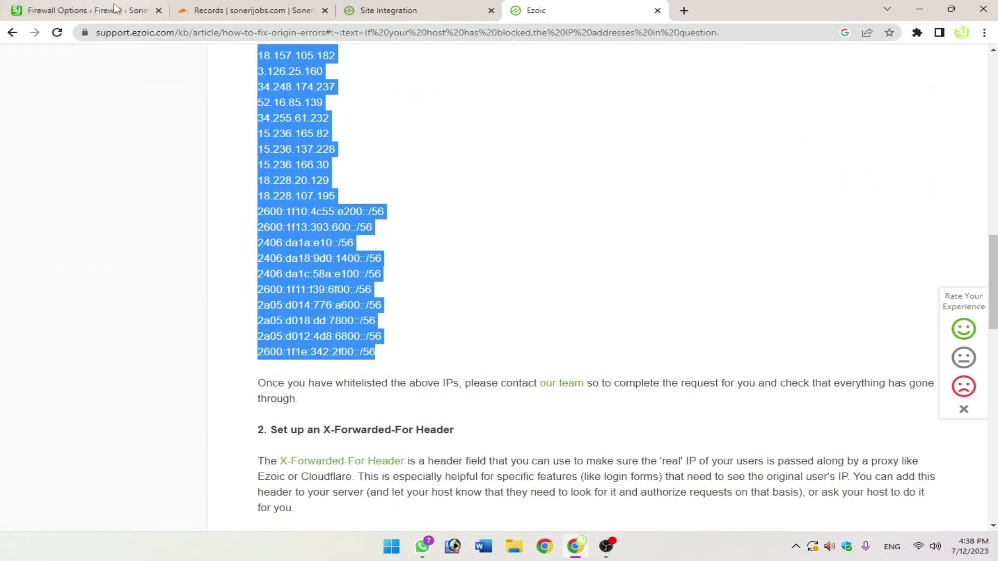
Replace the allowlisted IP addresses that bypass all rules in Wordfence's Advanced Firewall Options with the copied Ezoic list
{"action": "left_click", "coordinate": [65, 5]}
{"action": "scroll", "coordinate": [564, 316], "scroll_direction": "up", "scroll_amount": 3}
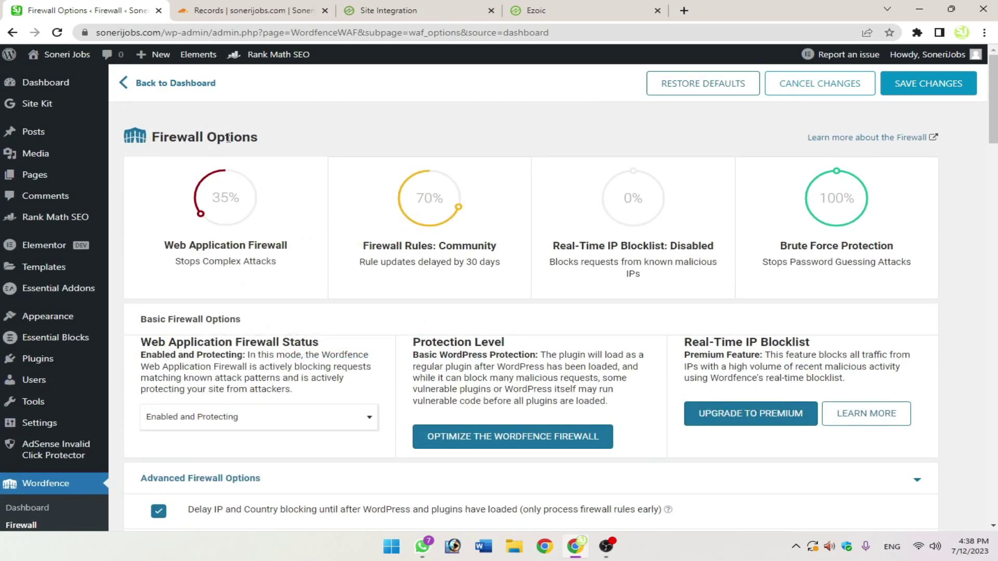
{"action": "triple_click", "coordinate": [253, 140]}
{"action": "left_click", "coordinate": [315, 150]}
{"action": "scroll", "coordinate": [316, 150], "scroll_direction": "down", "scroll_amount": 6}
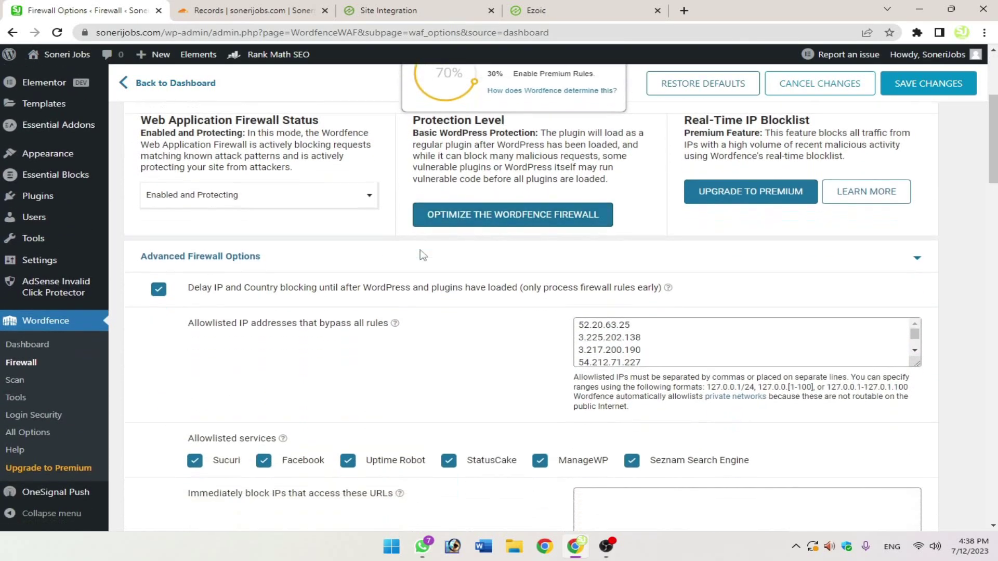
{"action": "scroll", "coordinate": [319, 256], "scroll_direction": "up", "scroll_amount": 1}
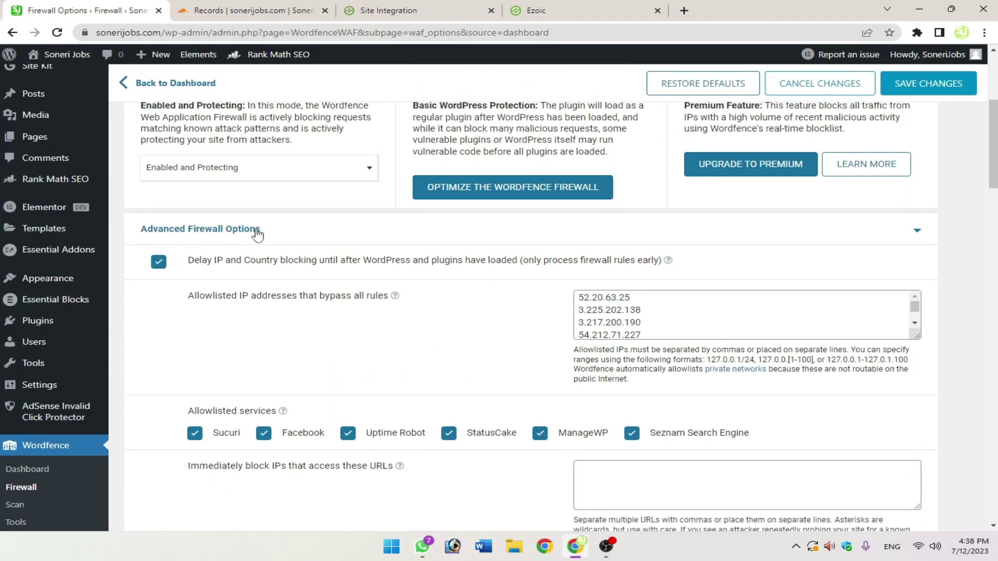
{"action": "left_click", "coordinate": [714, 332]}
{"action": "key", "text": "ctrl+a"}
{"action": "key", "text": "BackSpace"}
{"action": "key", "text": "ctrl+v"}
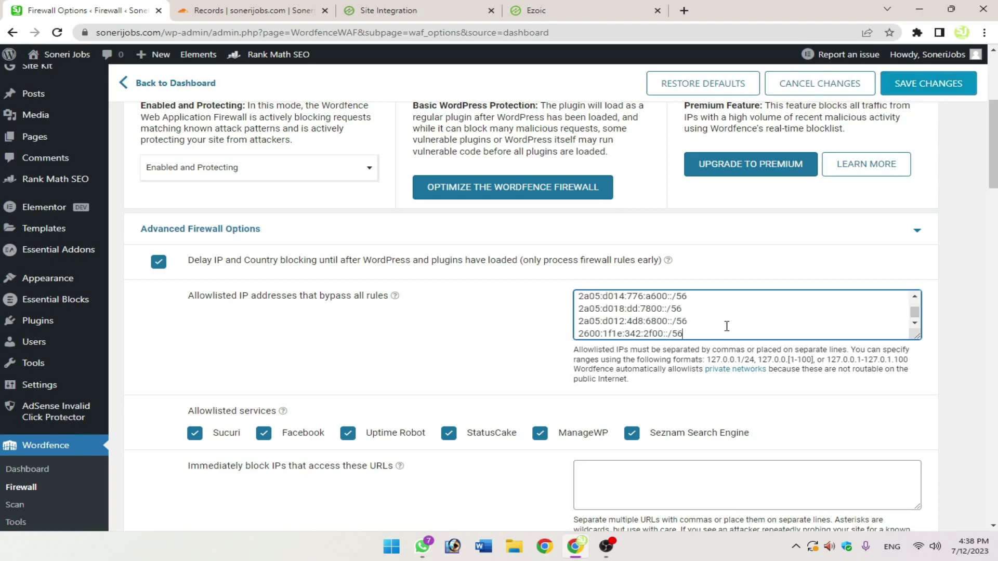
{"action": "scroll", "coordinate": [757, 326], "scroll_direction": "up", "scroll_amount": 8}
{"action": "scroll", "coordinate": [117, 258], "scroll_direction": "down", "scroll_amount": 3}
{"action": "left_click", "coordinate": [158, 261]}
{"action": "left_click", "coordinate": [158, 262]}
Examine the remaining Wordfence firewall settings, including allowlisted services, rules, brute force protection, additional options and allowlisted URLs
{"action": "scroll", "coordinate": [284, 340], "scroll_direction": "down", "scroll_amount": 4}
{"action": "scroll", "coordinate": [187, 241], "scroll_direction": "up", "scroll_amount": 1}
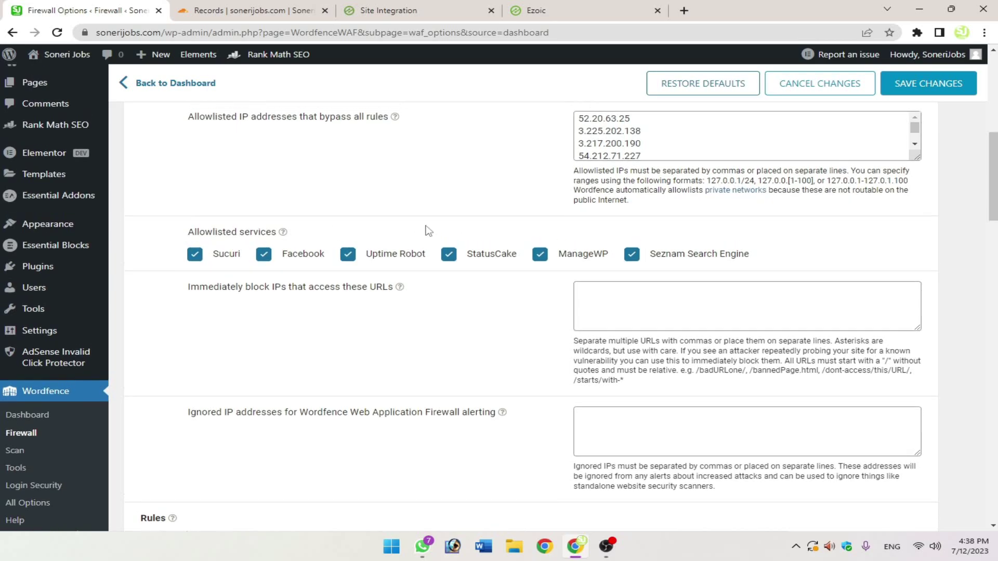
{"action": "scroll", "coordinate": [427, 230], "scroll_direction": "up", "scroll_amount": 2}
{"action": "scroll", "coordinate": [659, 245], "scroll_direction": "down", "scroll_amount": 5}
{"action": "scroll", "coordinate": [478, 312], "scroll_direction": "down", "scroll_amount": 2}
{"action": "scroll", "coordinate": [494, 336], "scroll_direction": "down", "scroll_amount": 6}
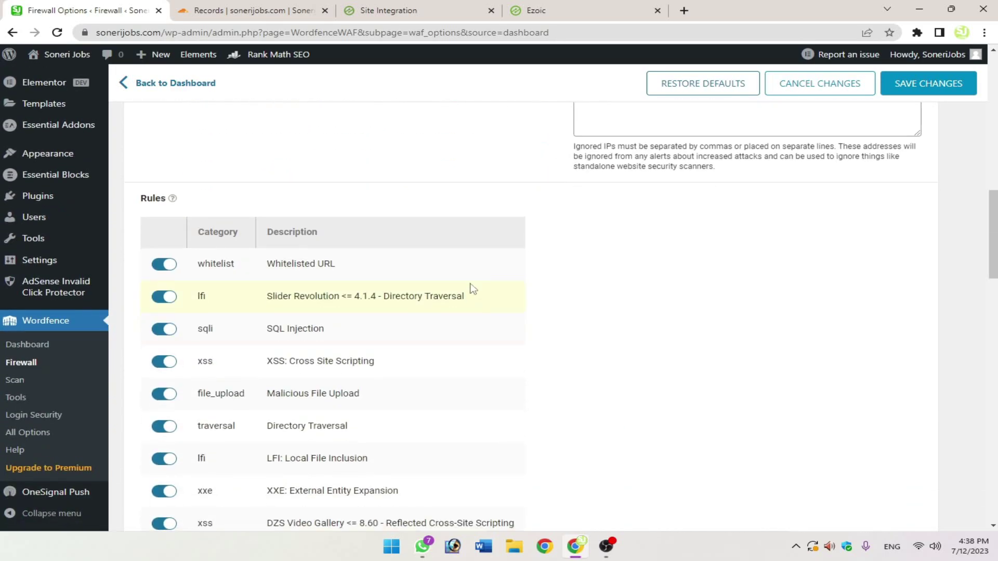
{"action": "scroll", "coordinate": [472, 290], "scroll_direction": "up", "scroll_amount": 4}
{"action": "scroll", "coordinate": [539, 291], "scroll_direction": "down", "scroll_amount": 6}
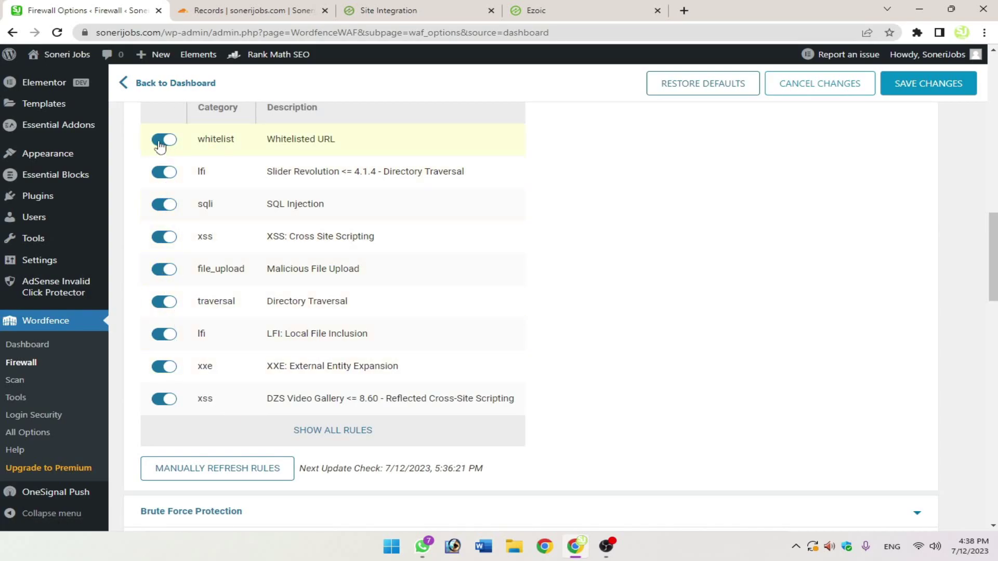
{"action": "scroll", "coordinate": [632, 161], "scroll_direction": "down", "scroll_amount": 5}
{"action": "scroll", "coordinate": [681, 208], "scroll_direction": "down", "scroll_amount": 15}
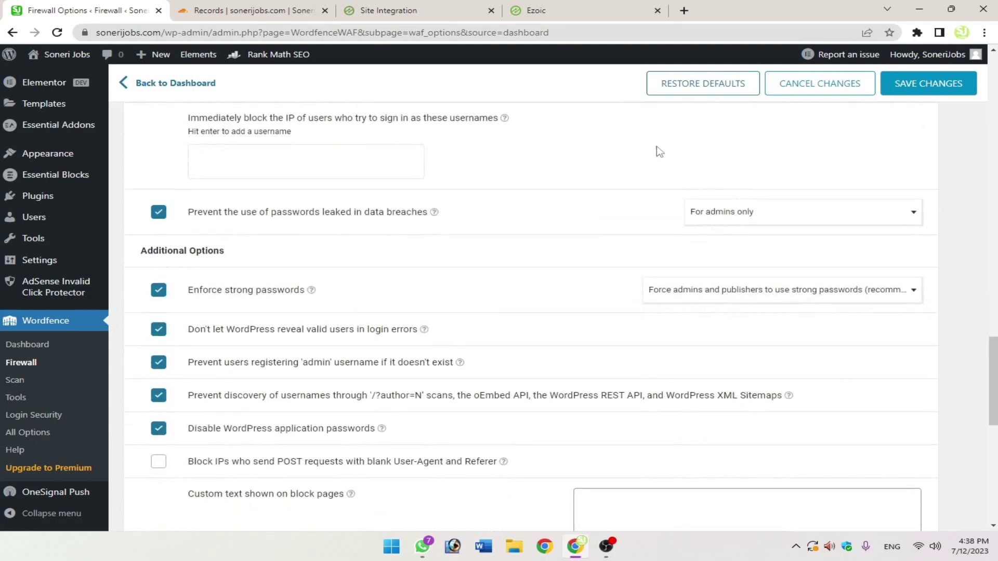
{"action": "scroll", "coordinate": [650, 364], "scroll_direction": "up", "scroll_amount": 7}
{"action": "scroll", "coordinate": [807, 397], "scroll_direction": "down", "scroll_amount": 10}
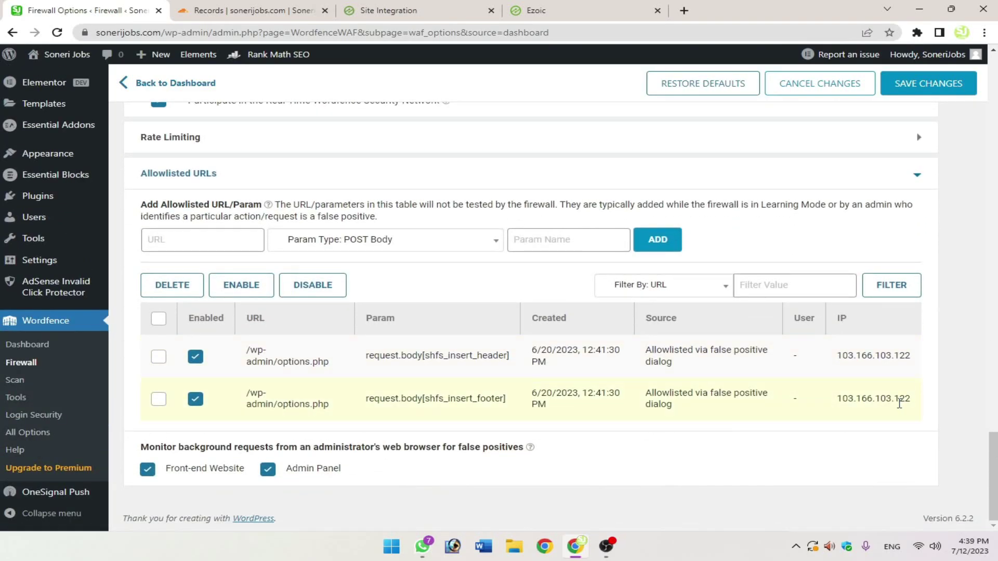
{"action": "scroll", "coordinate": [915, 405], "scroll_direction": "up", "scroll_amount": 20}
{"action": "scroll", "coordinate": [817, 405], "scroll_direction": "down", "scroll_amount": 5}
{"action": "scroll", "coordinate": [807, 346], "scroll_direction": "up", "scroll_amount": 5}
{"action": "scroll", "coordinate": [676, 290], "scroll_direction": "up", "scroll_amount": 5}
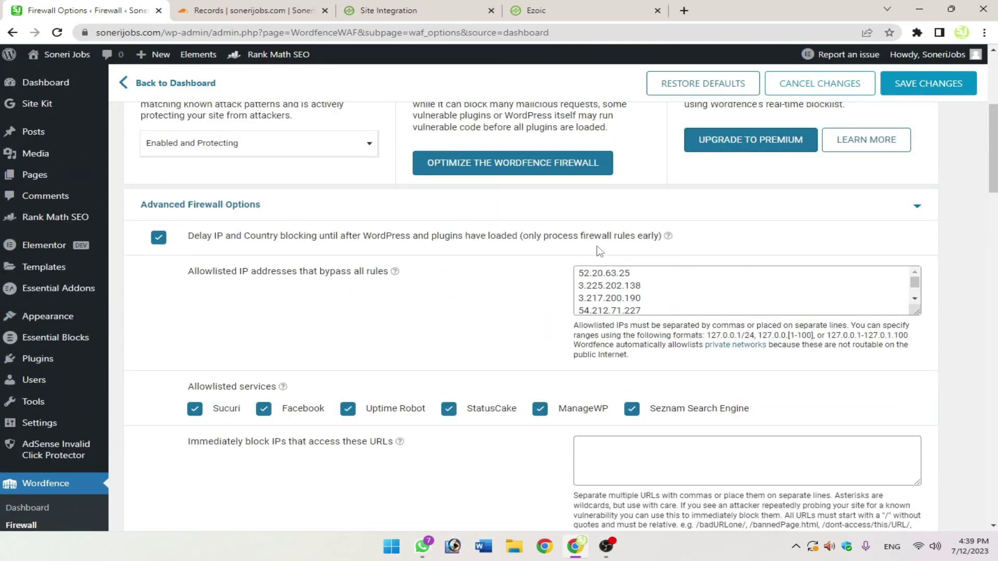
{"action": "left_click", "coordinate": [159, 238]}
{"action": "left_click", "coordinate": [158, 238]}
{"action": "scroll", "coordinate": [860, 242], "scroll_direction": "up", "scroll_amount": 5}
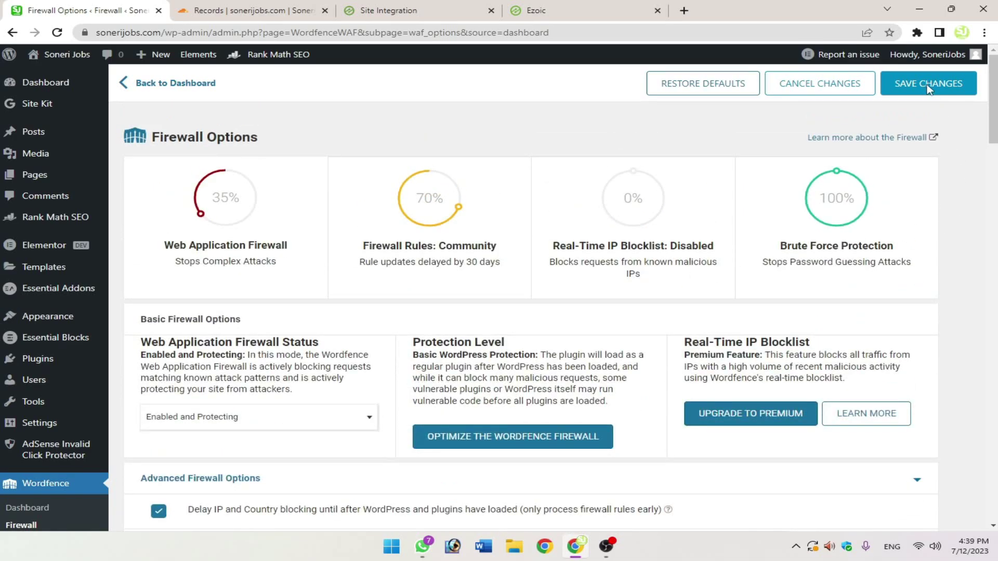
{"action": "scroll", "coordinate": [958, 285], "scroll_direction": "down", "scroll_amount": 6}
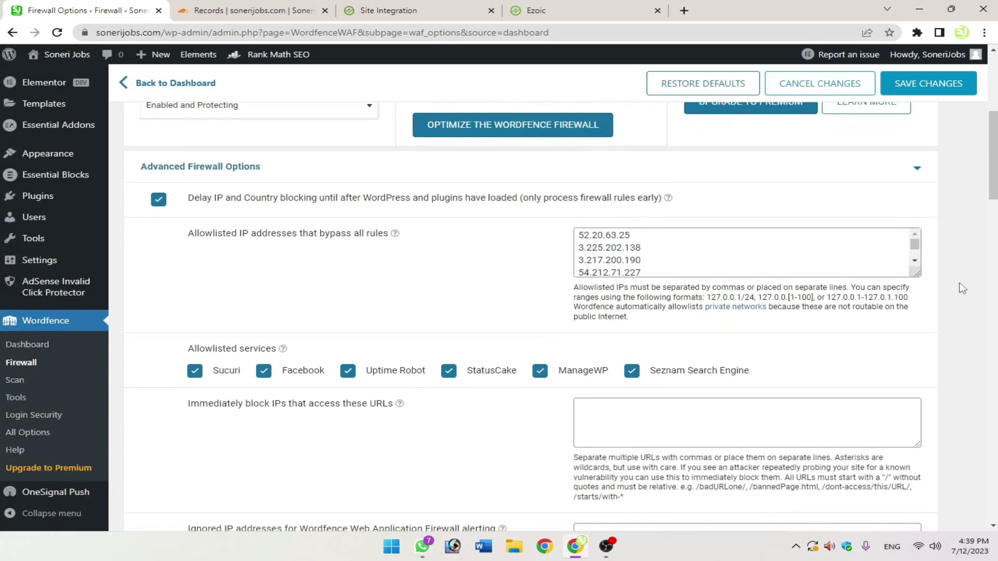
{"action": "scroll", "coordinate": [566, 242], "scroll_direction": "down", "scroll_amount": 3}
{"action": "scroll", "coordinate": [653, 258], "scroll_direction": "up", "scroll_amount": 5}
{"action": "scroll", "coordinate": [650, 309], "scroll_direction": "down", "scroll_amount": 5}
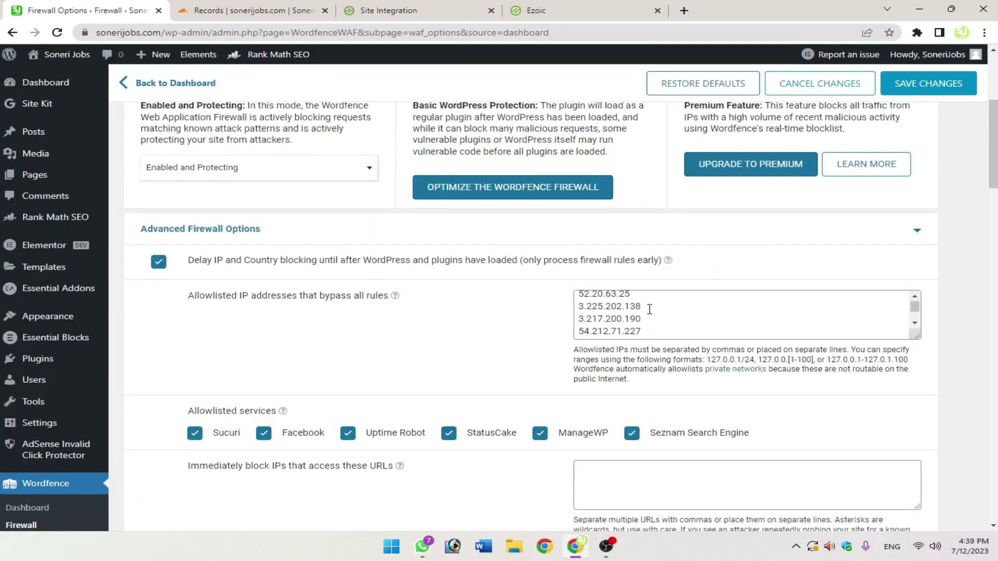
{"action": "scroll", "coordinate": [650, 309], "scroll_direction": "up", "scroll_amount": 4}
{"action": "scroll", "coordinate": [650, 309], "scroll_direction": "down", "scroll_amount": 5}
{"action": "scroll", "coordinate": [717, 322], "scroll_direction": "up", "scroll_amount": 10}
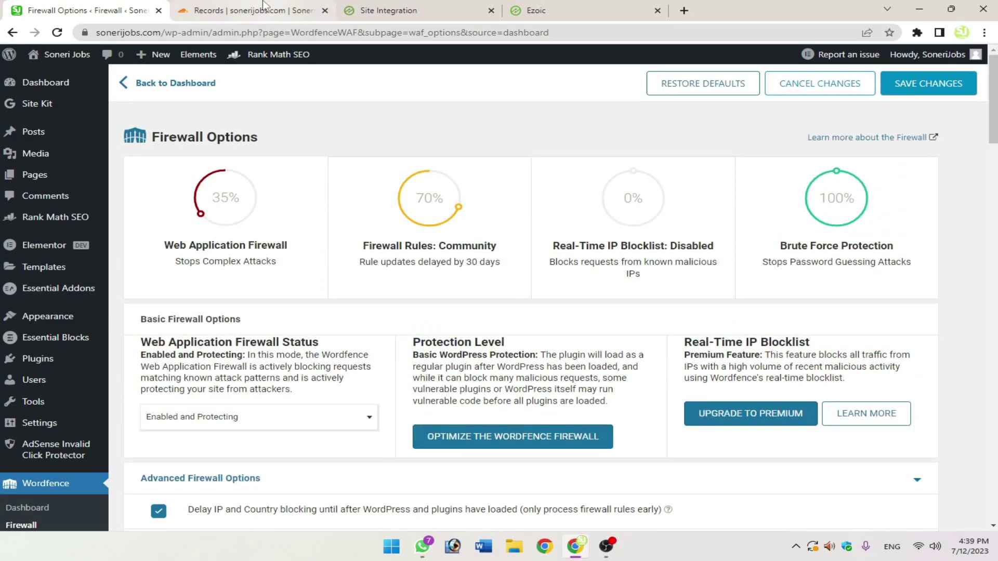
Return the Cloudflare dashboard to its account home, and view the sonerijobs.com home page in a new tab
{"action": "left_click", "coordinate": [307, 8]}
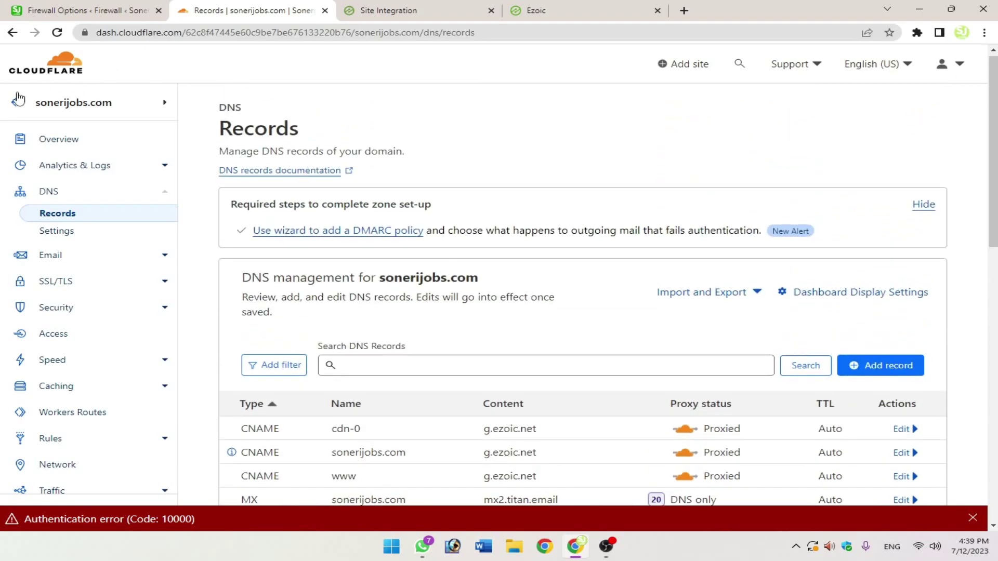
{"action": "left_click", "coordinate": [88, 11]}
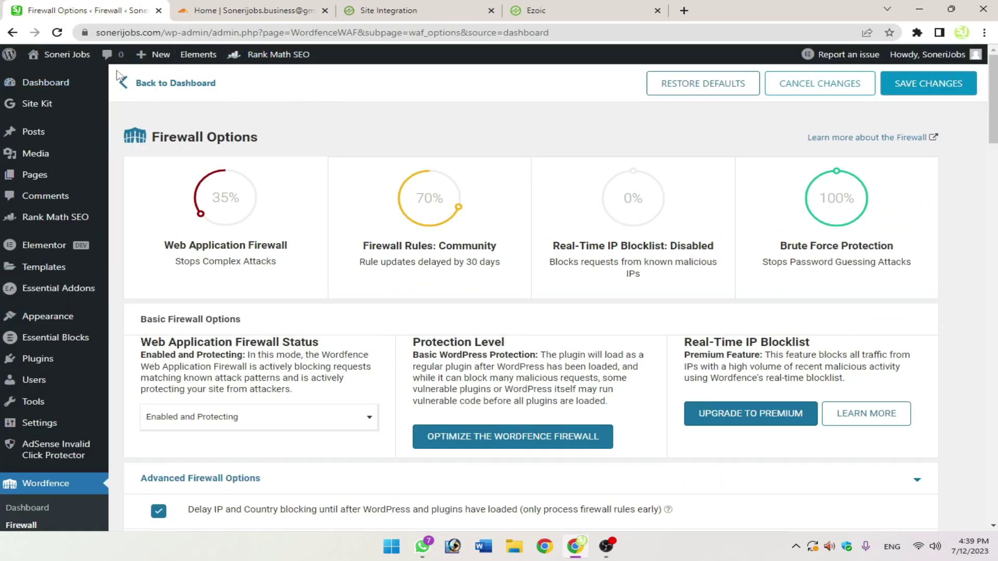
{"action": "middle_click", "coordinate": [45, 76]}
{"action": "key", "text": "ctrl+Tab"}
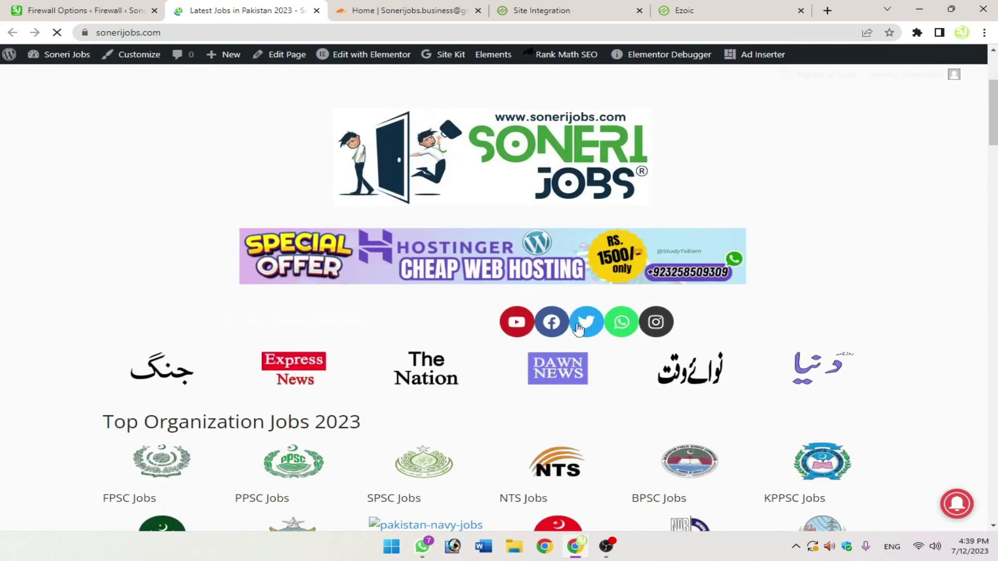
Return to the Ezoic help article and review its Whitelisting Ezoic's IP Addresses section
{"action": "left_click", "coordinate": [2, 5]}
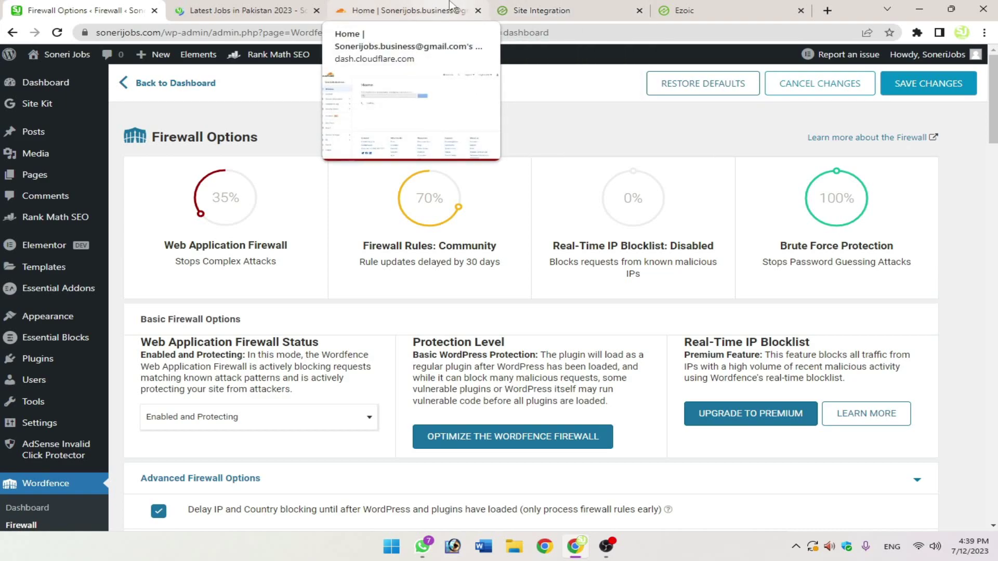
{"action": "left_click", "coordinate": [729, 7]}
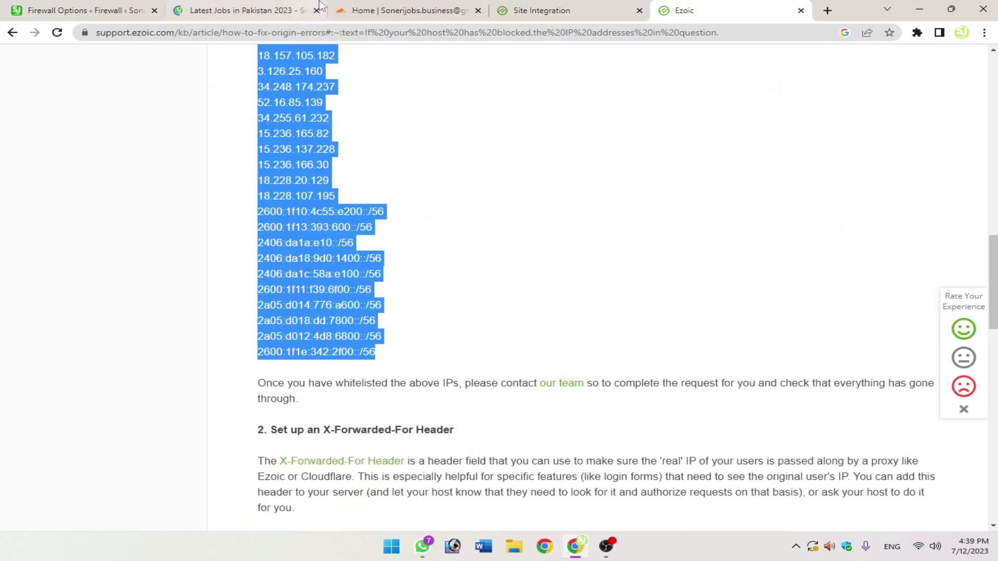
{"action": "scroll", "coordinate": [831, 298], "scroll_direction": "up", "scroll_amount": 10}
{"action": "left_click", "coordinate": [758, 379]}
{"action": "scroll", "coordinate": [766, 398], "scroll_direction": "down", "scroll_amount": 5}
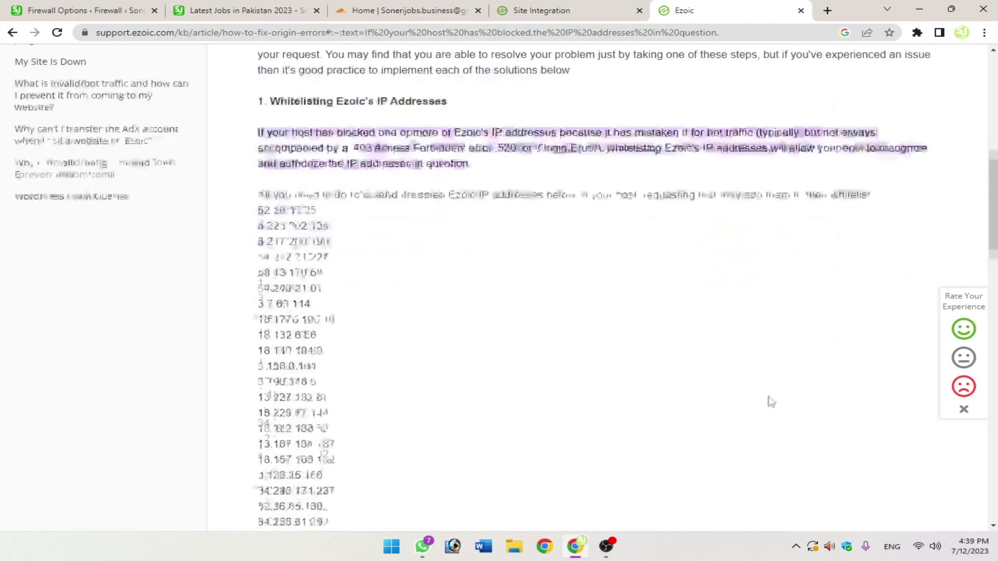
{"action": "scroll", "coordinate": [768, 397], "scroll_direction": "up", "scroll_amount": 3}
{"action": "scroll", "coordinate": [771, 392], "scroll_direction": "down", "scroll_amount": 3}
{"action": "scroll", "coordinate": [773, 392], "scroll_direction": "up", "scroll_amount": 3}
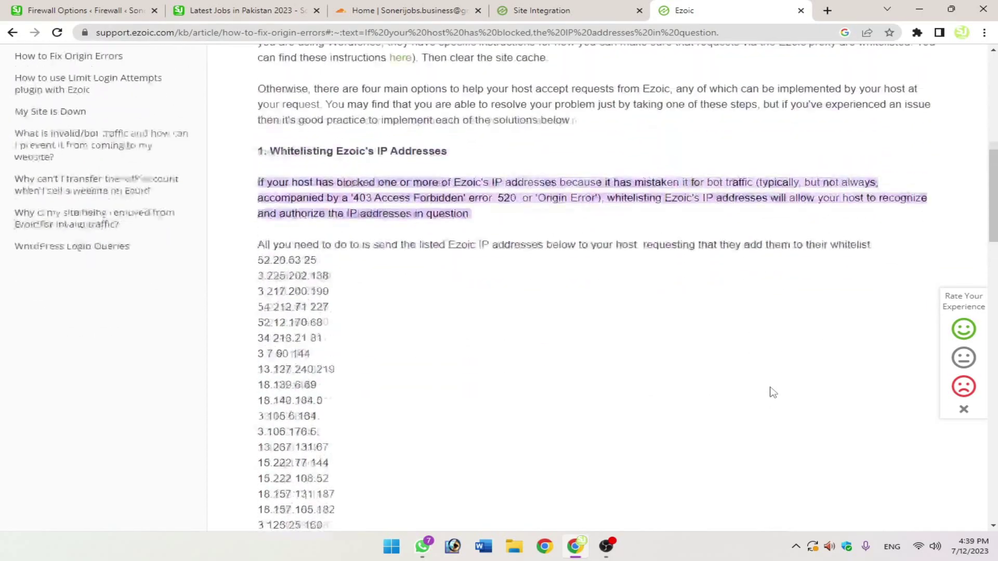